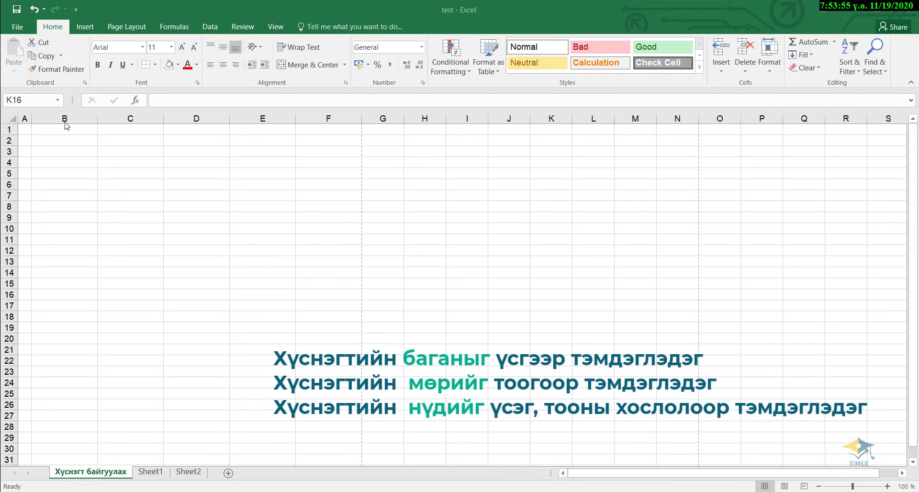
Demonstrate selecting whole columns, rows 1–8, and example cells such as B3 and C7.
left_click_drag(24, 118, 262, 119)
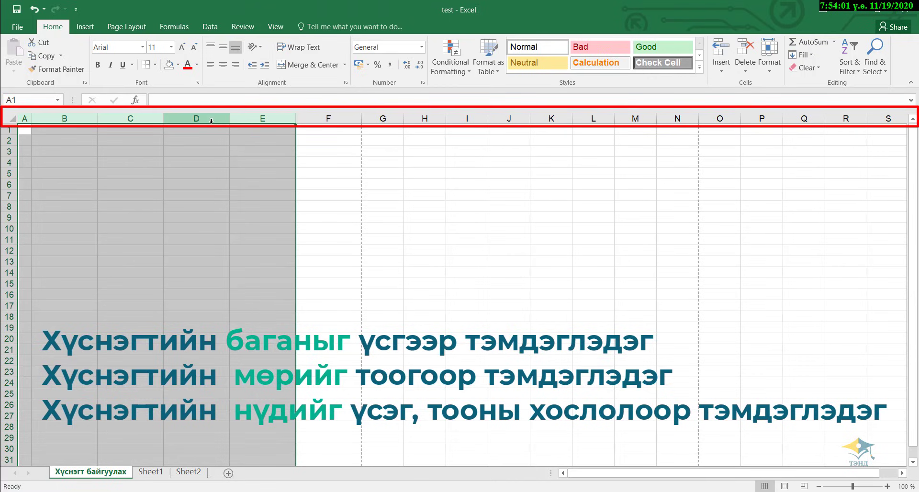
left_click(331, 164)
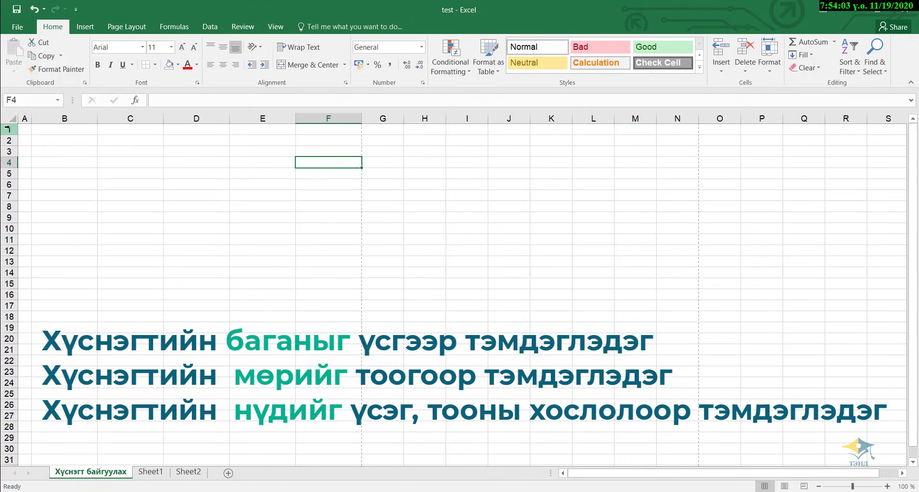
left_click_drag(7, 129, 7, 207)
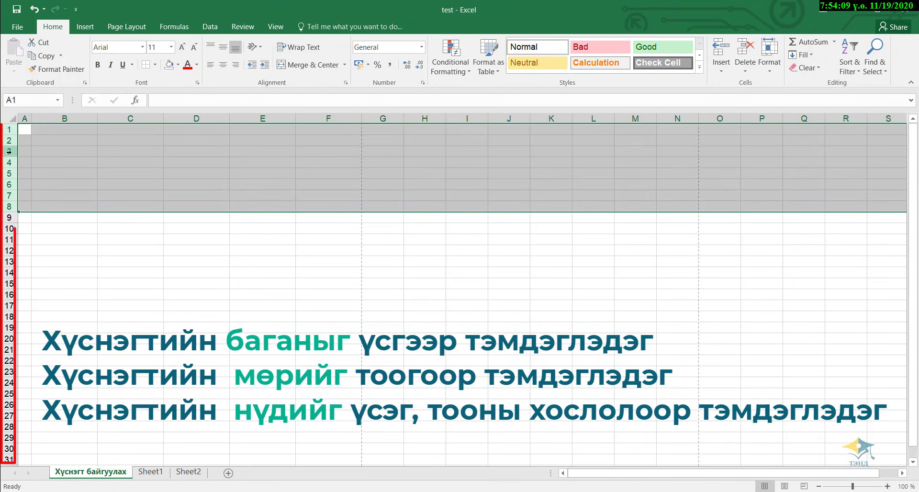
left_click(69, 263)
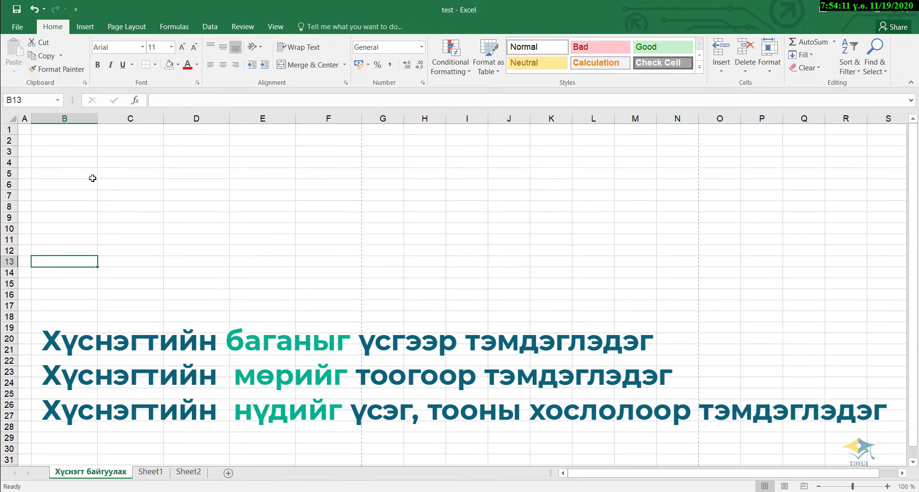
left_click(70, 151)
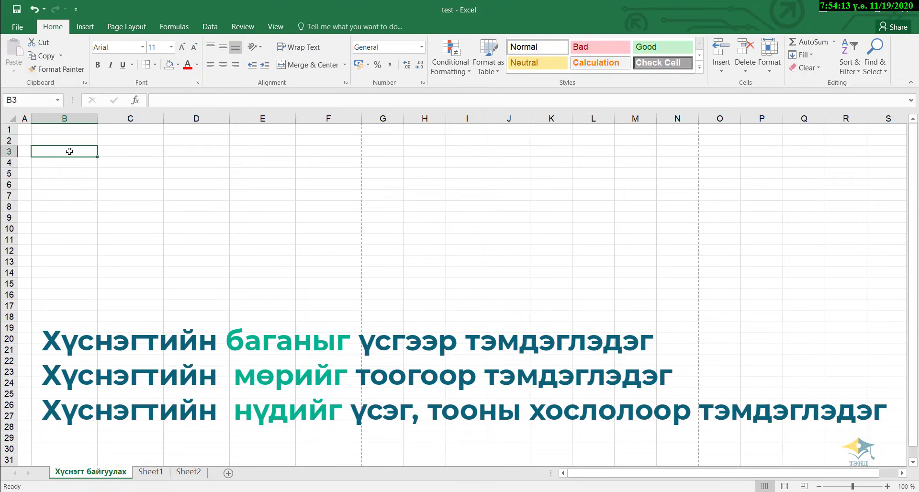
left_click(108, 182)
left_click(79, 153)
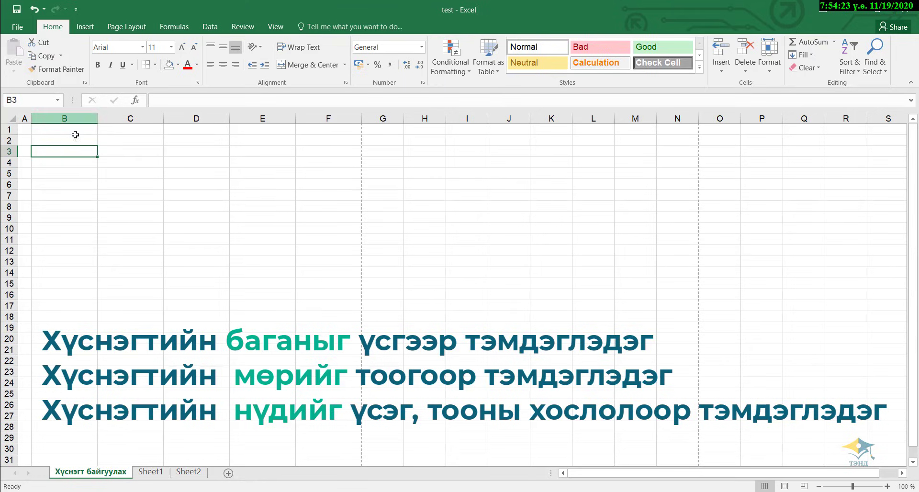
left_click(126, 192)
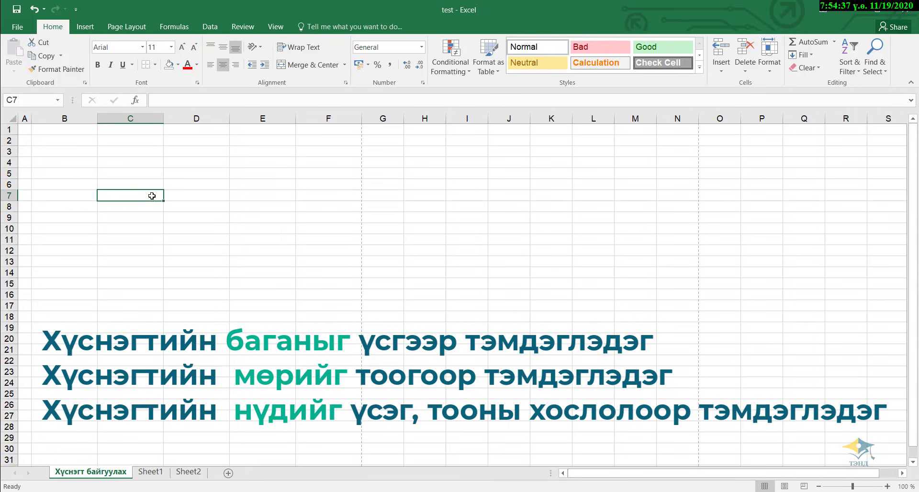
Enter № in A3 and move the active cell around before returning to B3.
left_click(24, 152)
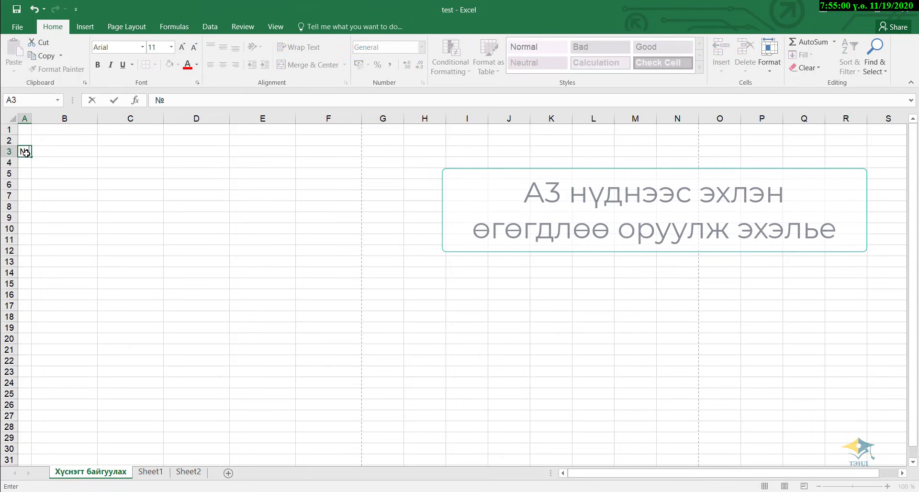
type("№")
key("Tab")
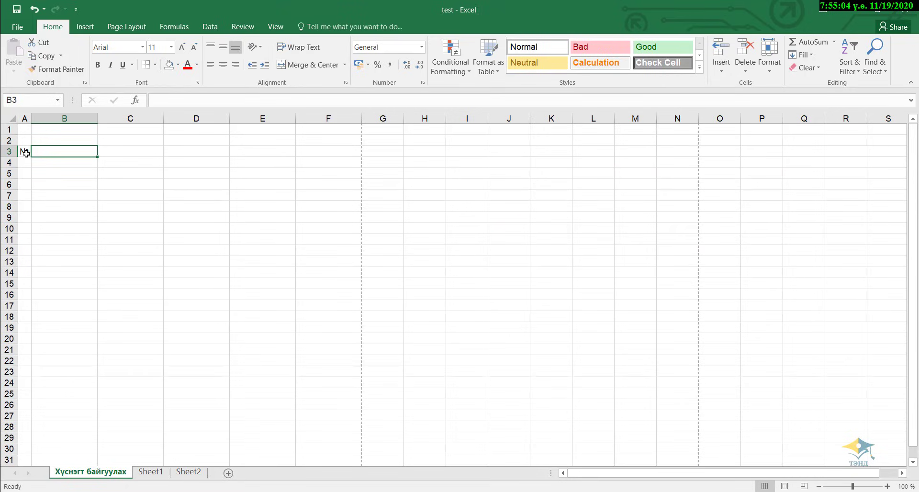
key("Tab")
key("Tab")
key("Tab")
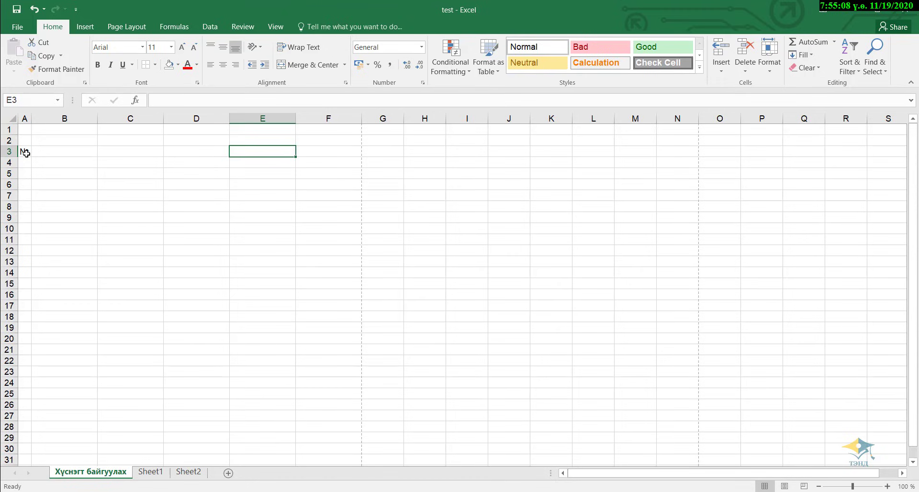
key("Left")
key("Left")
key("Left")
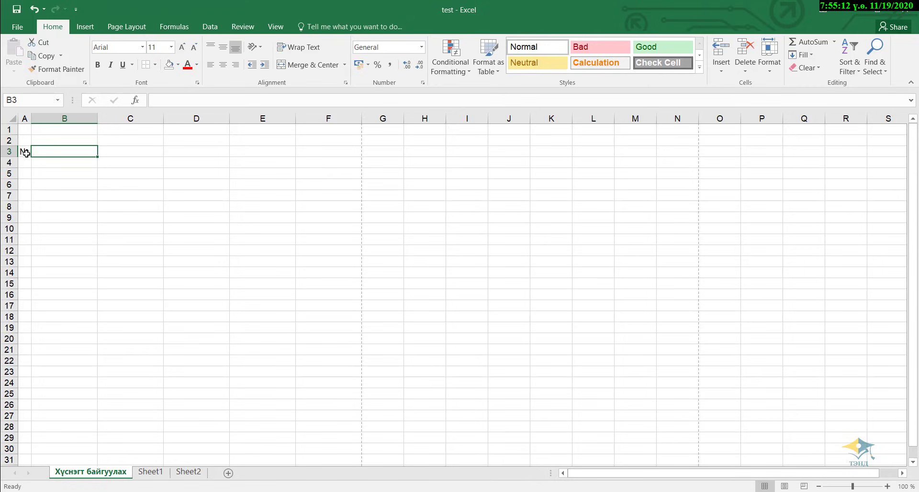
key("Down")
key("Right")
key("Right")
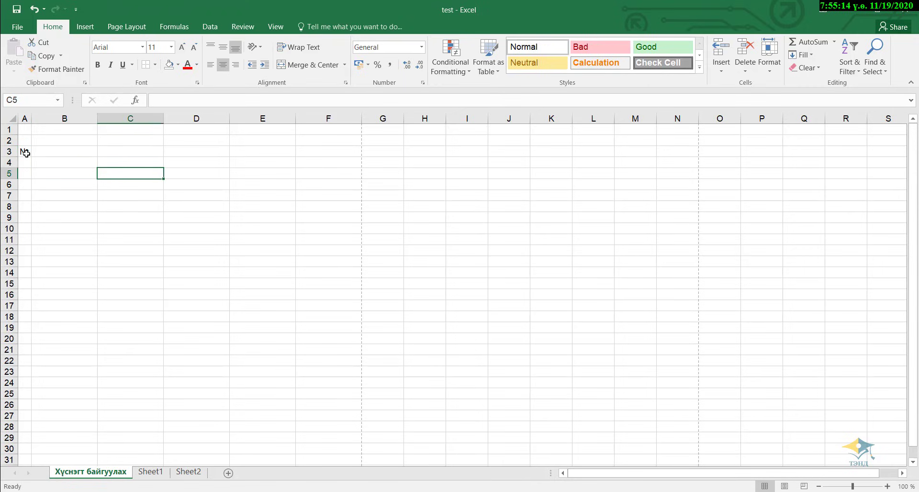
key("Up")
key("Left")
key("Left")
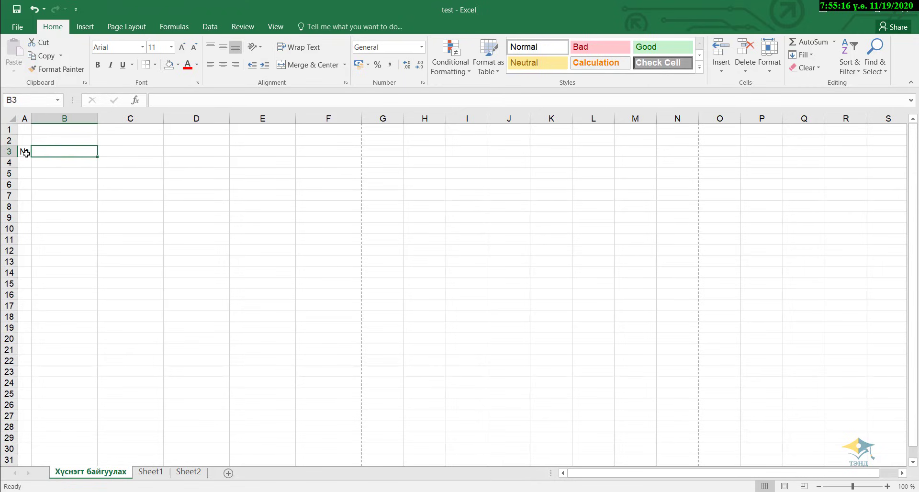
Enter headers Овог, Нэр, Сурах бичгийн нэр, Багшийн нэр, Багшийн гарын үсэг across B3:F3.
type("О")
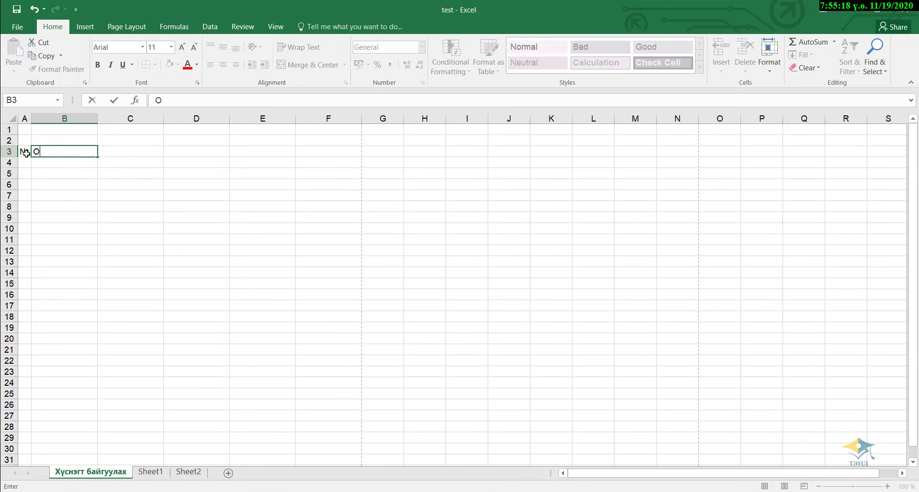
type("вог")
key("Tab")
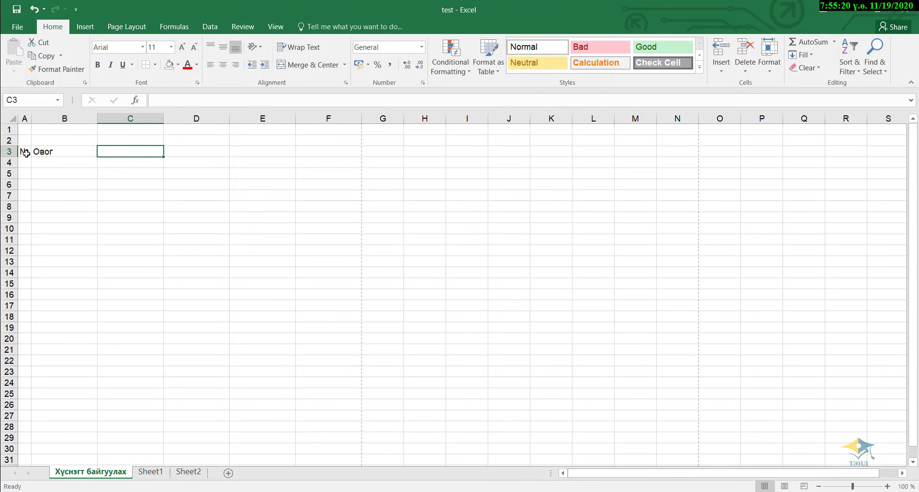
type("Нэр")
key("Tab")
type("Сурах бичгийн нэр")
key("Tab")
type("Багшийн нэр")
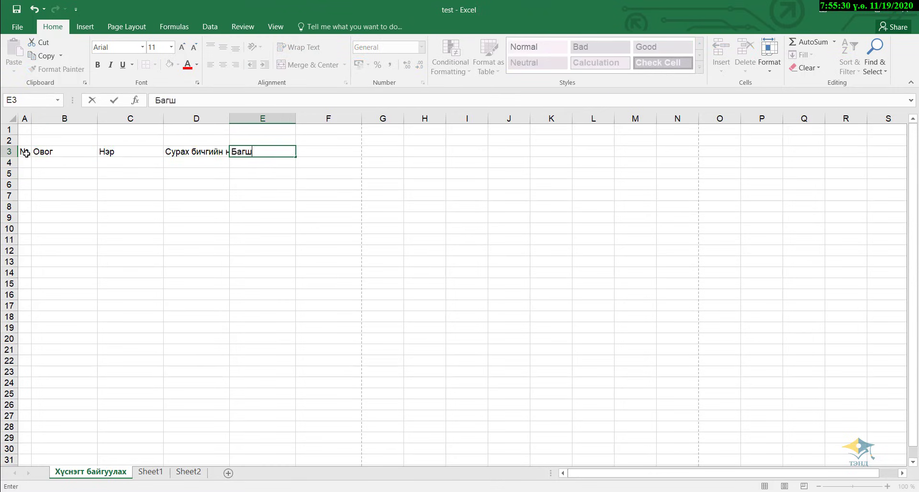
key("Tab")
type("Багшийн гарын үсэг")
key("Tab")
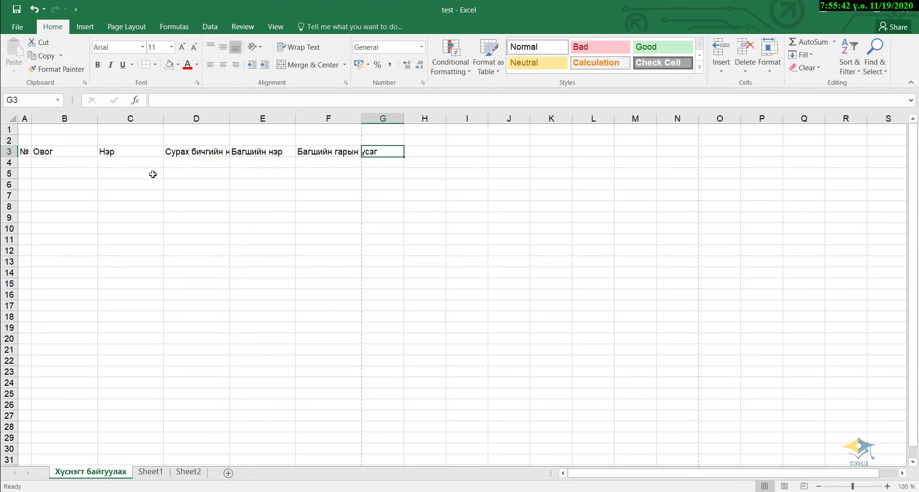
left_click(234, 209)
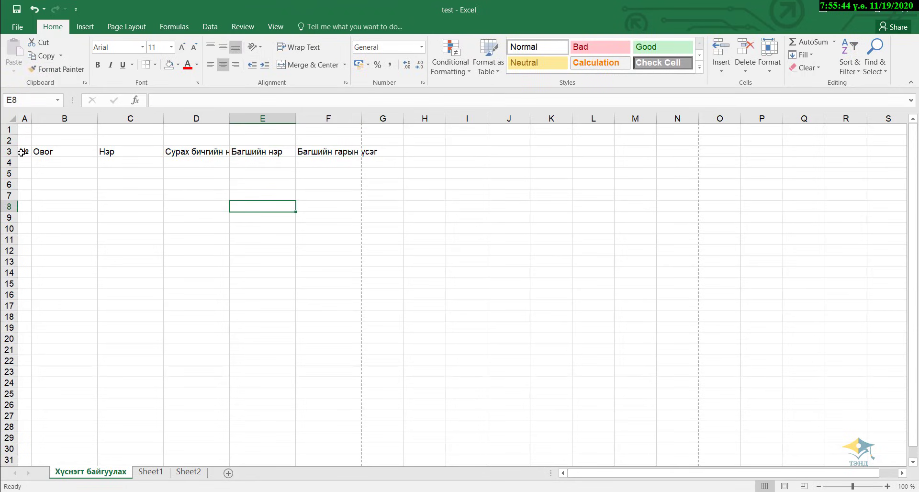
Apply All Borders to the range A3:G21 and deselect it to view the grid.
left_click_drag(22, 152, 379, 153)
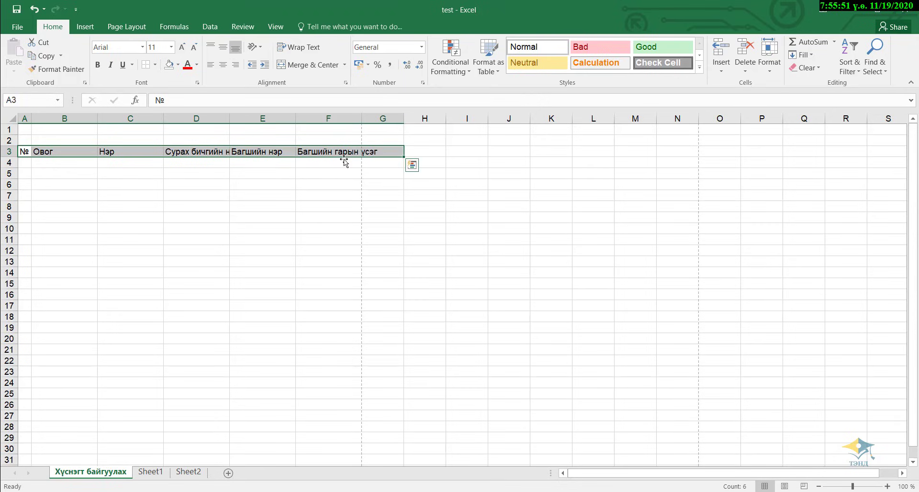
left_click(507, 184)
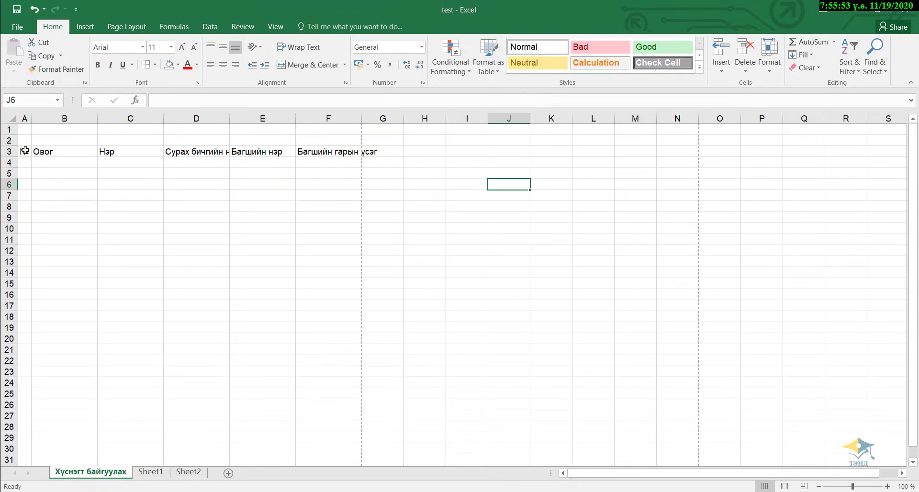
left_click_drag(24, 152, 365, 348)
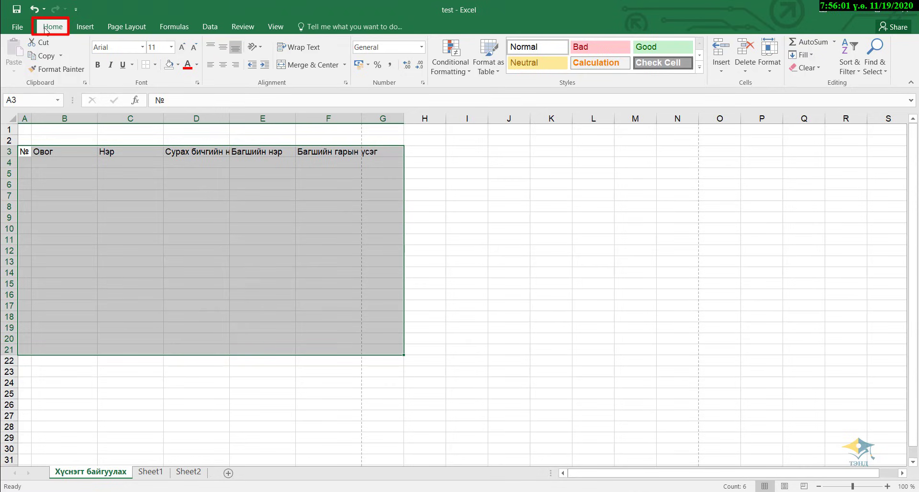
left_click(156, 65)
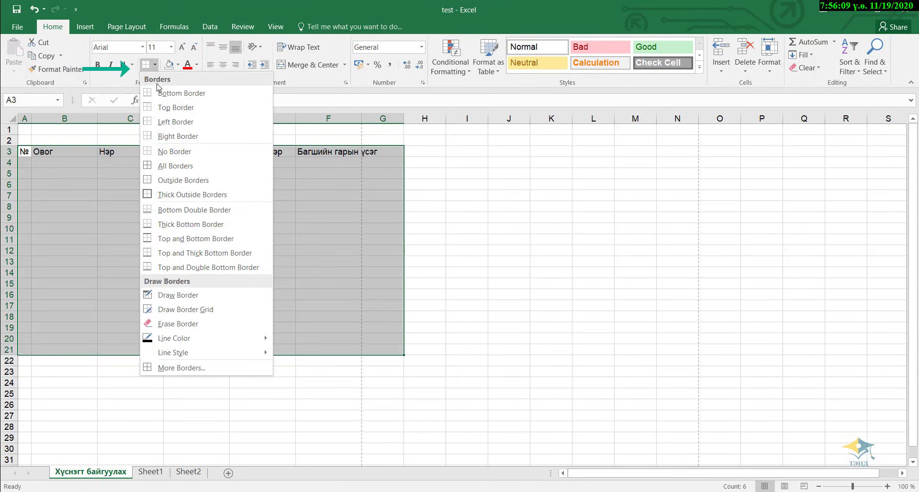
left_click(158, 166)
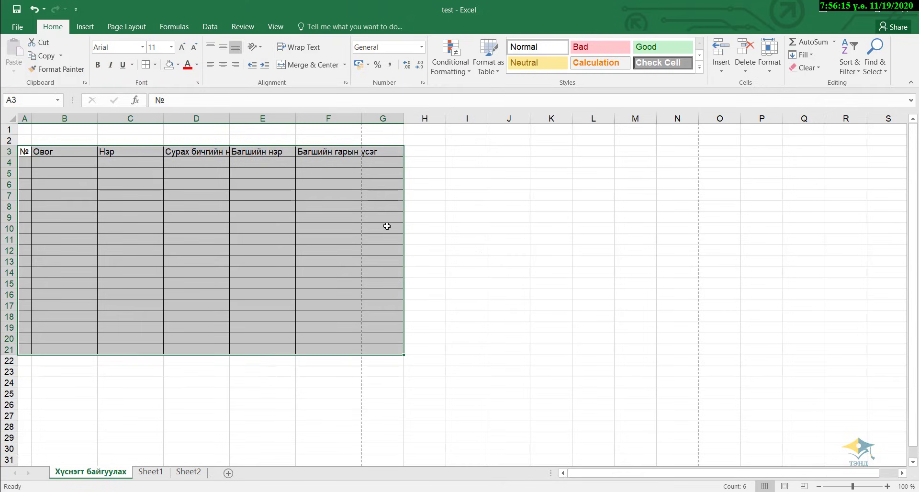
left_click(435, 178)
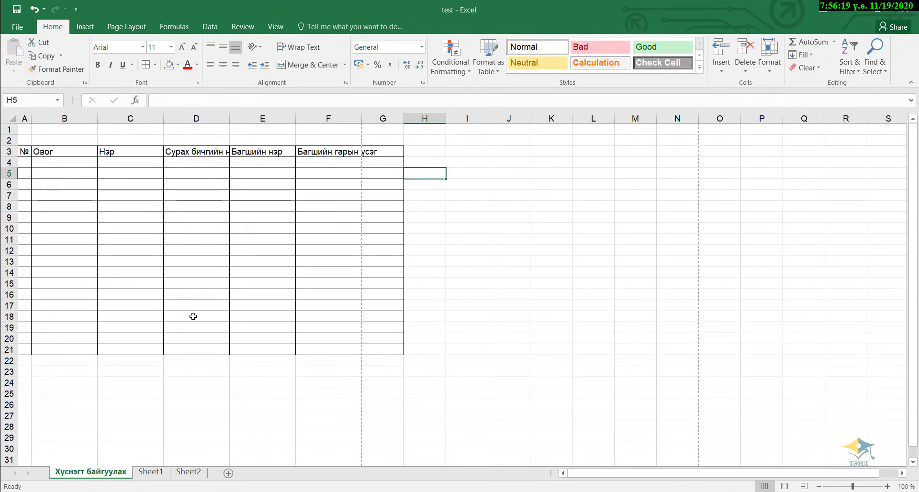
left_click(453, 185)
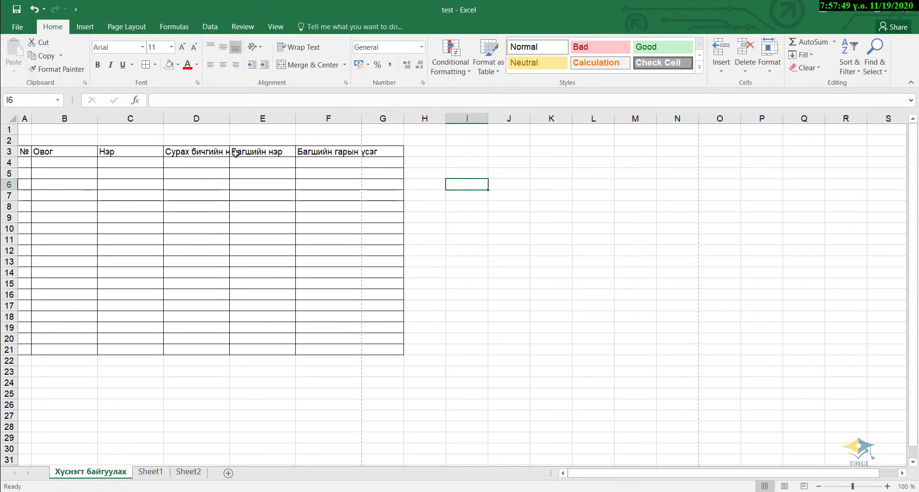
Check the long D3–F3 headers and autofit columns A–G to their header text.
left_click(219, 151)
left_click(257, 151)
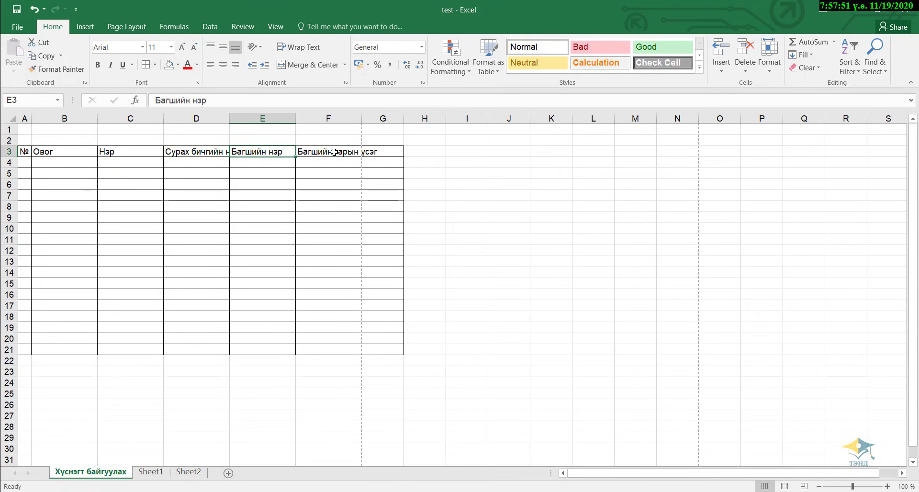
left_click(336, 152)
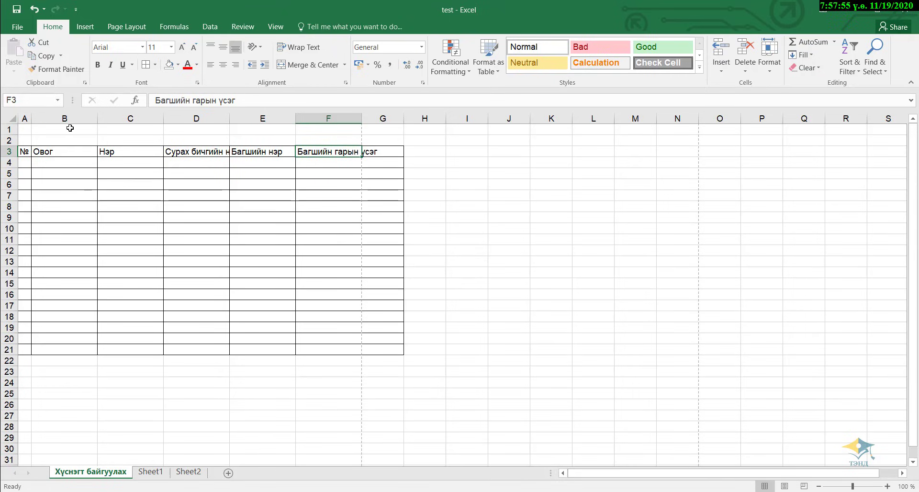
left_click(25, 117)
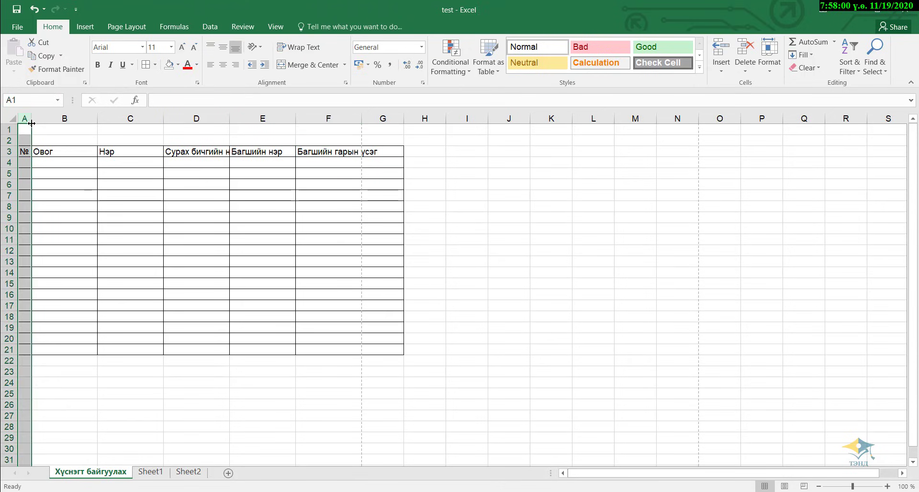
left_click_drag(25, 118, 380, 117)
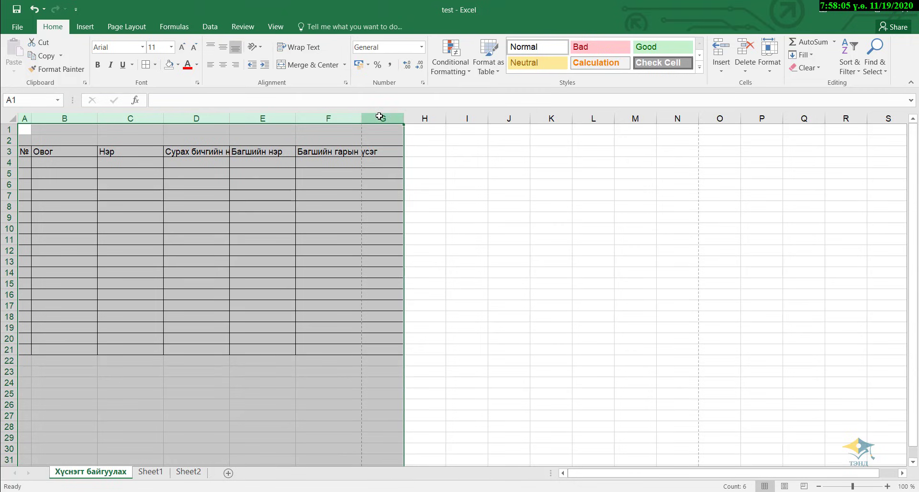
double_click(163, 118)
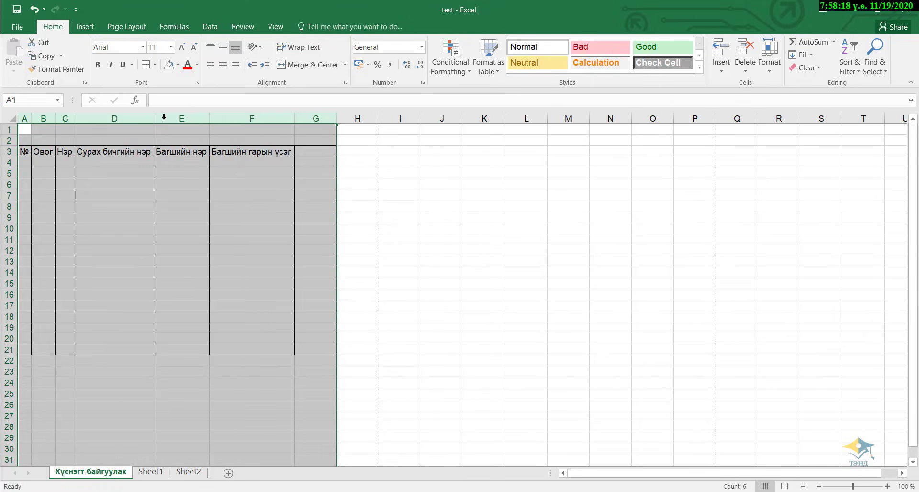
left_click(370, 162)
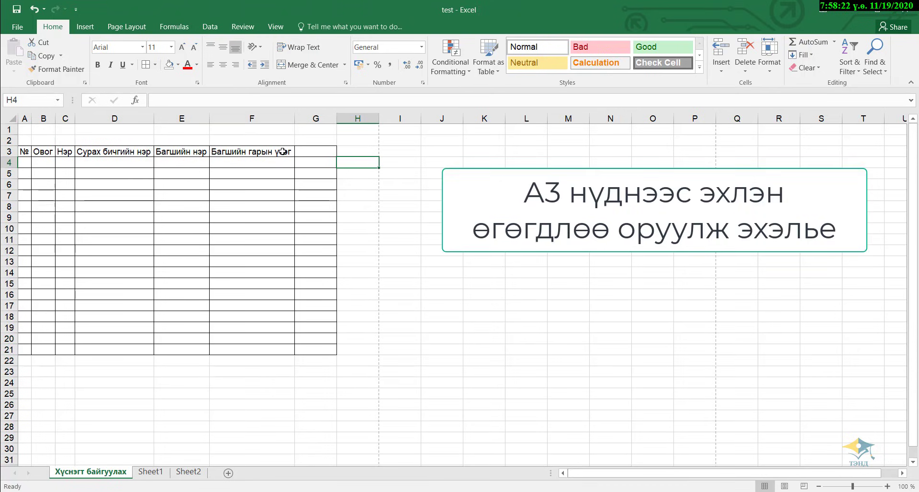
Type 'он сар өдөр' in G3 and adjust column G's width to fit it.
left_click(316, 118)
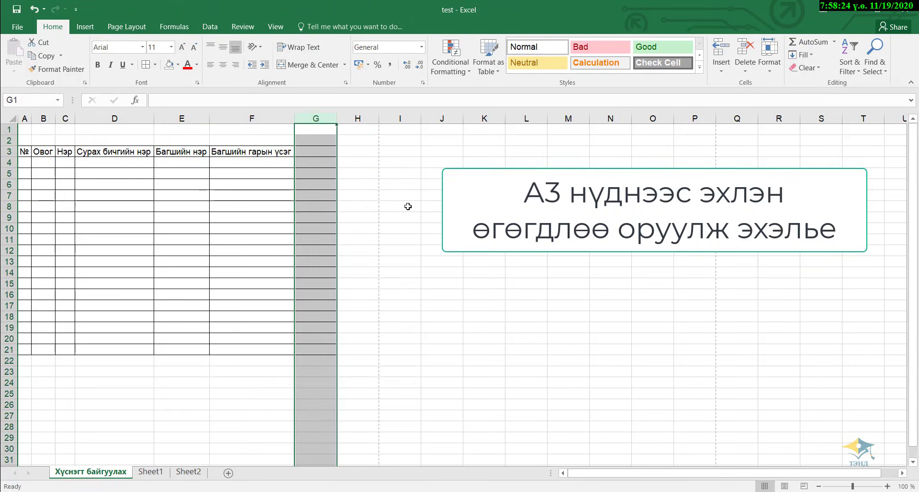
left_click(320, 151)
type("он")
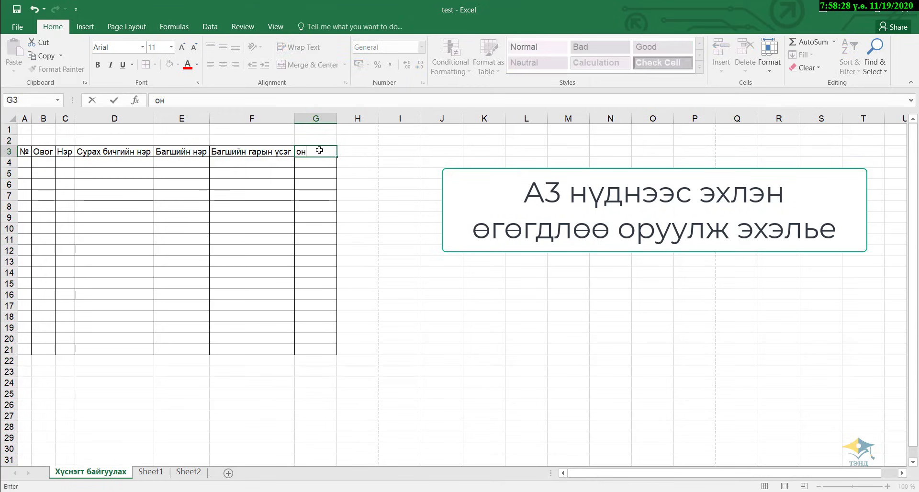
type(" сар өдөр")
left_click(427, 172)
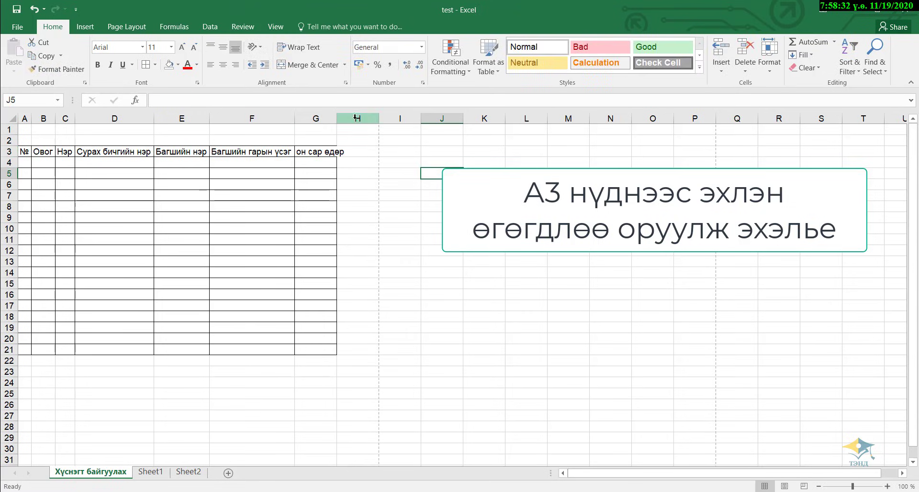
left_click_drag(337, 118, 355, 118)
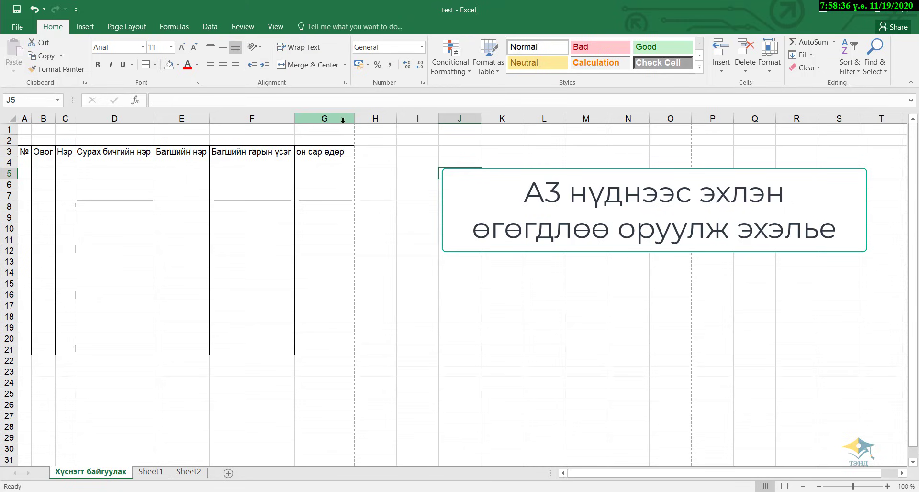
left_click_drag(354, 118, 298, 119)
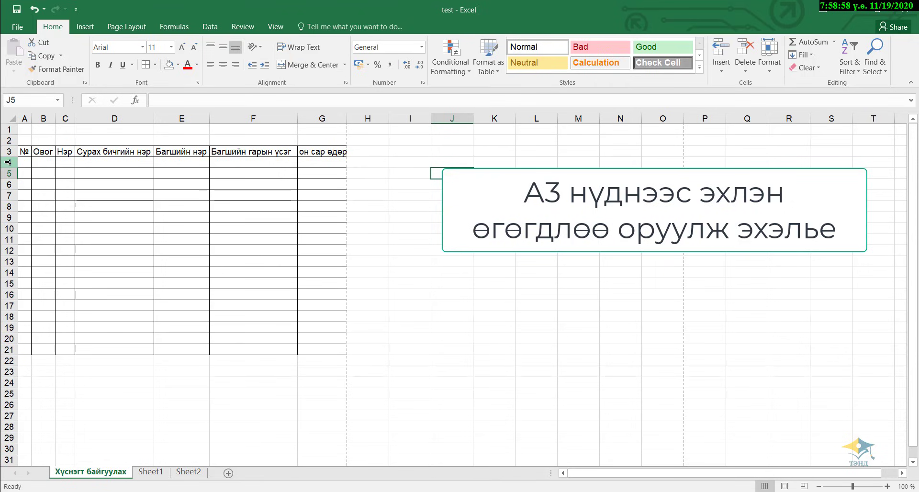
left_click_drag(9, 162, 2, 349)
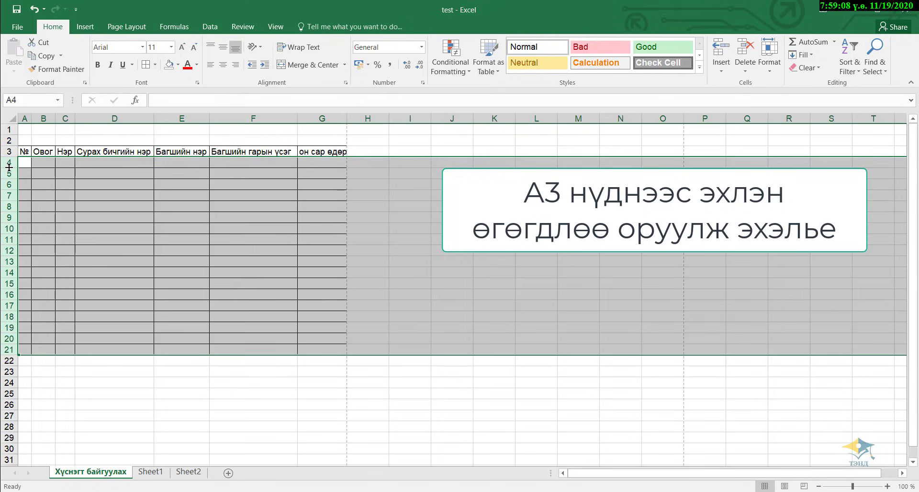
left_click_drag(9, 167, 8, 171)
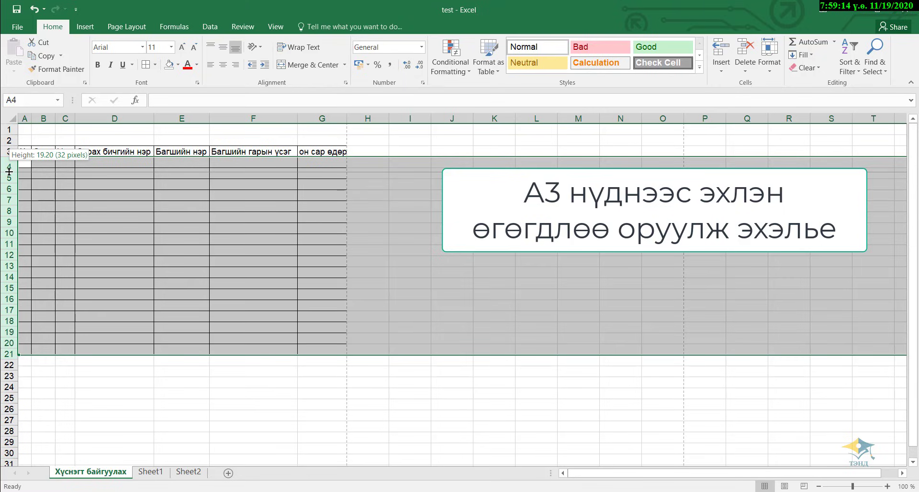
left_click_drag(8, 171, 8, 170)
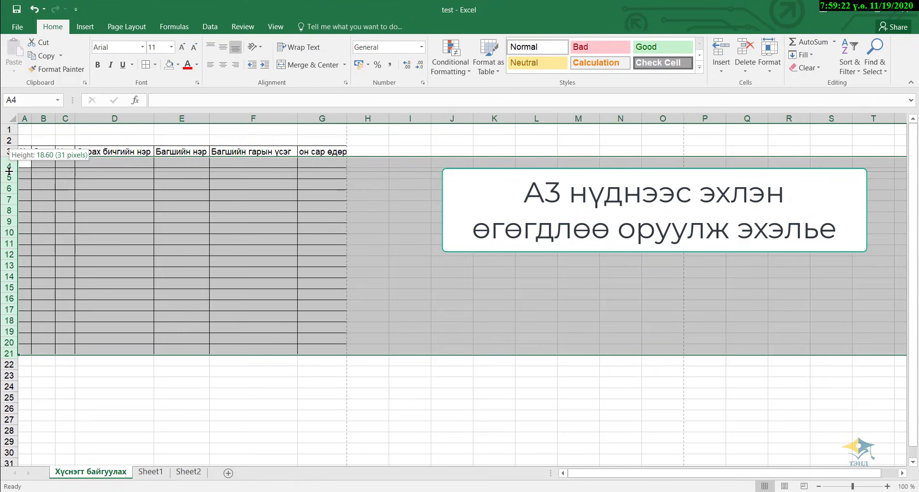
left_click_drag(9, 171, 9, 163)
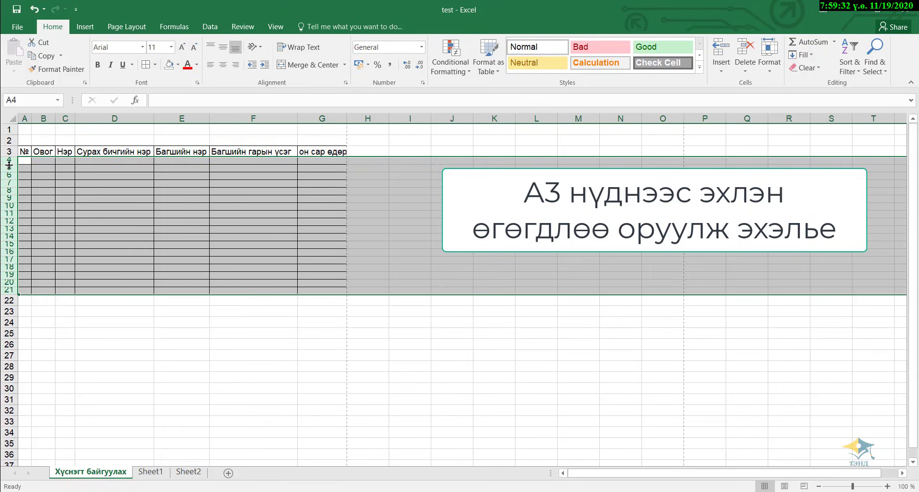
left_click_drag(9, 163, 10, 171)
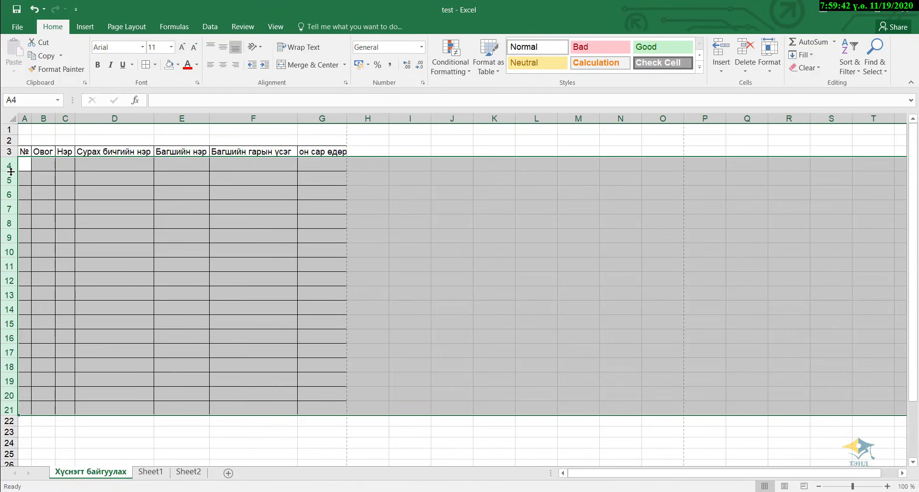
left_click(386, 161)
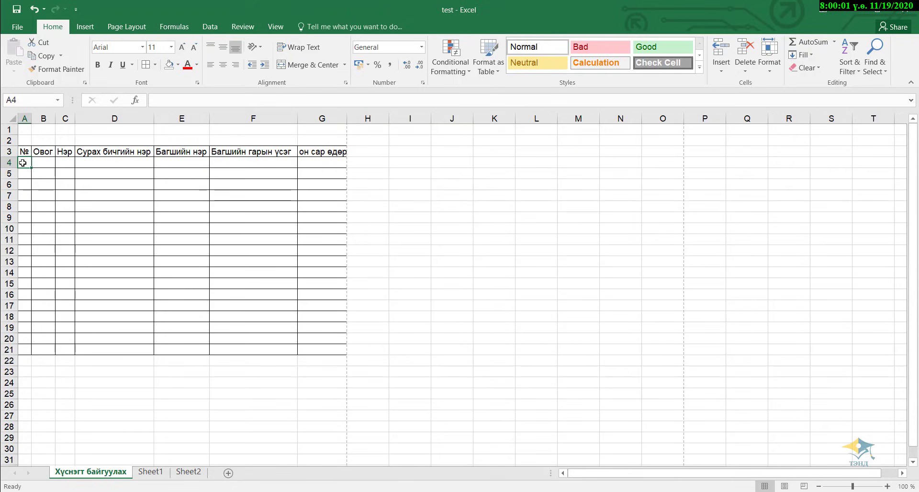
Enter 1 in A4, trying 2 and 3 below it, then clearing those two cells.
type("№")
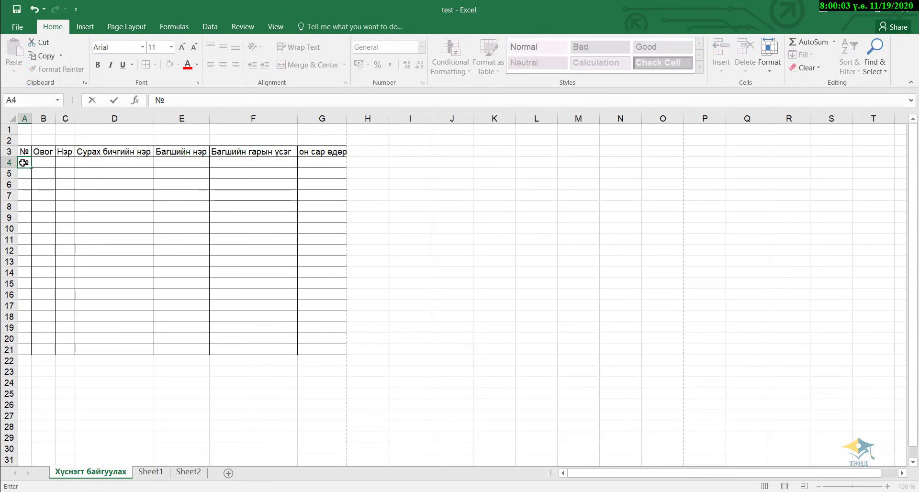
key("BackSpace")
key("Return")
type("2")
key("Return")
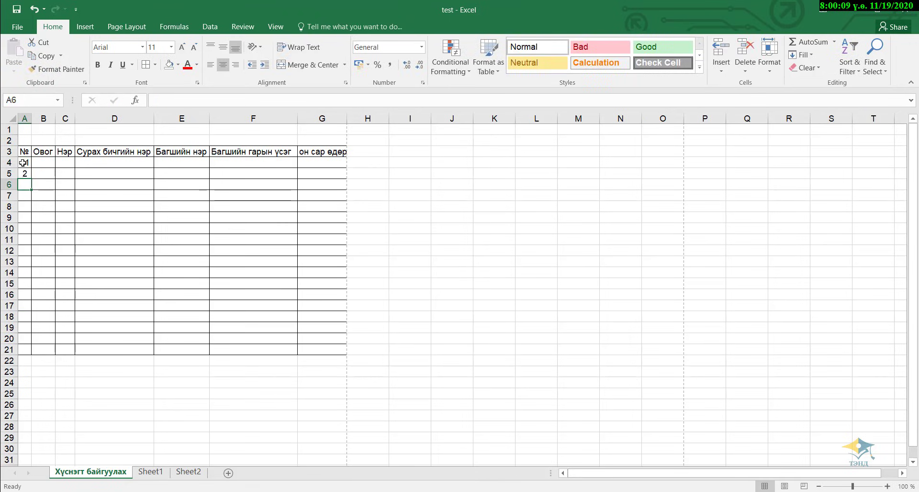
type("3")
key("Return")
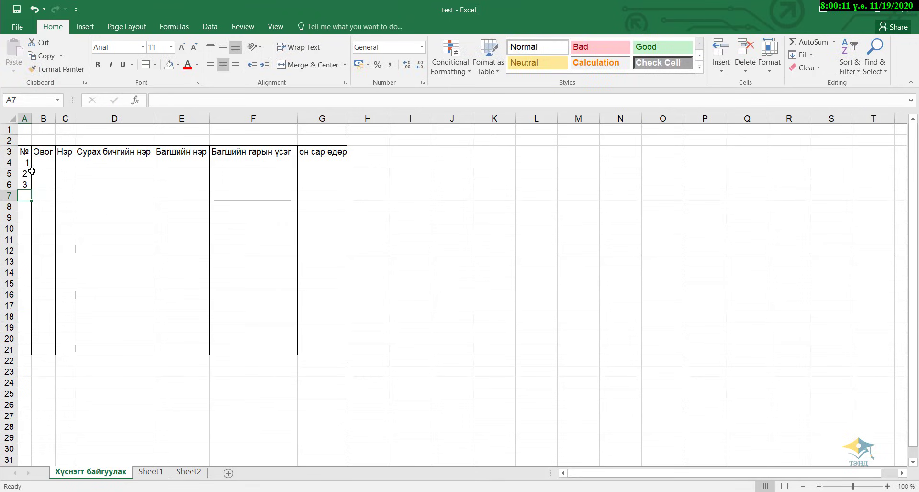
left_click_drag(26, 172, 26, 183)
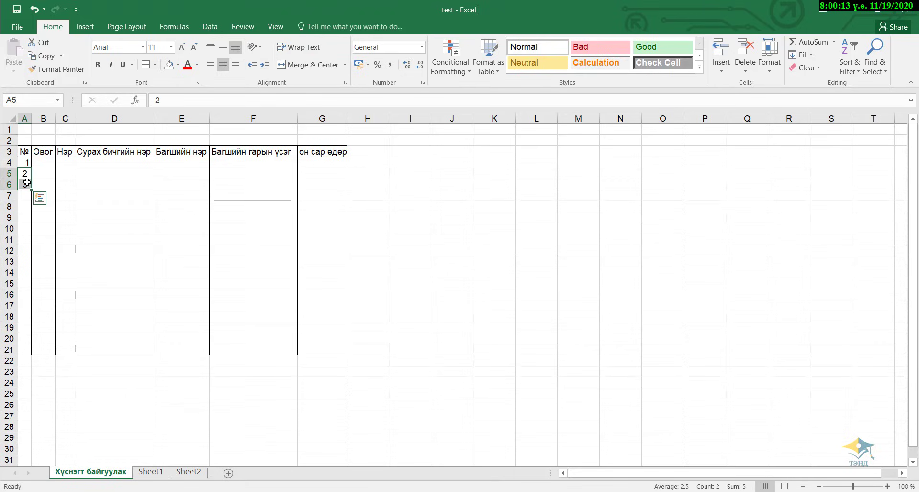
key("Delete")
left_click(52, 164)
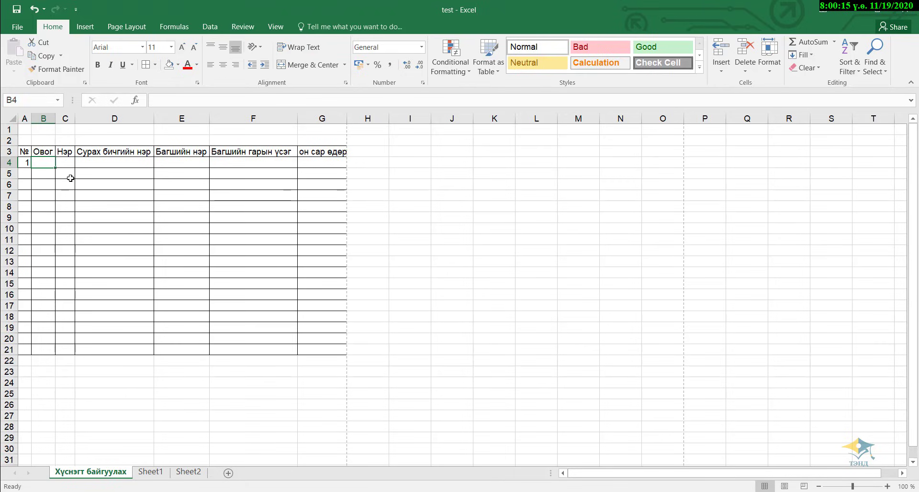
Fill the numbers 1 to 18 down A4:A21 from cell A4.
left_click(23, 163)
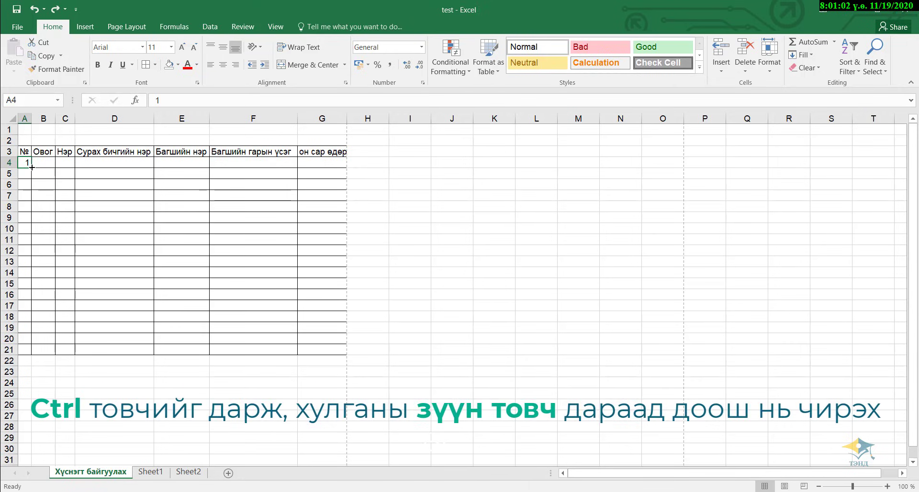
left_click_drag(32, 167, 32, 353)
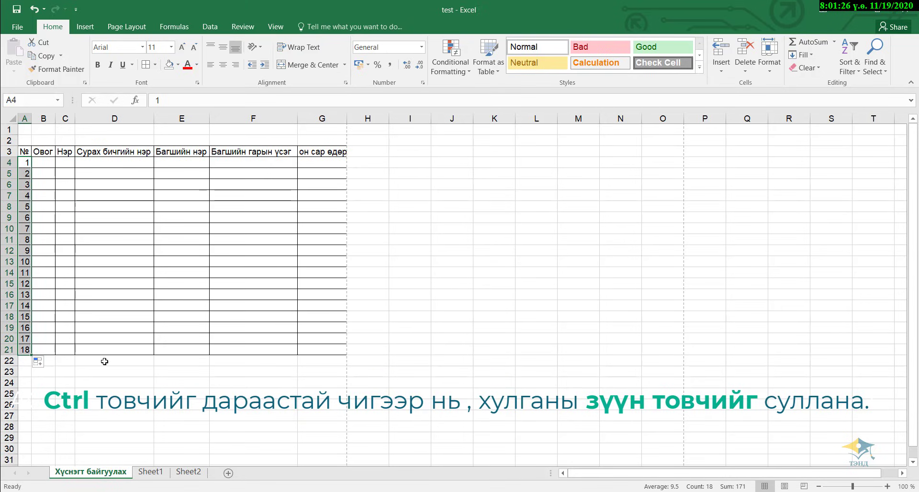
left_click(46, 163)
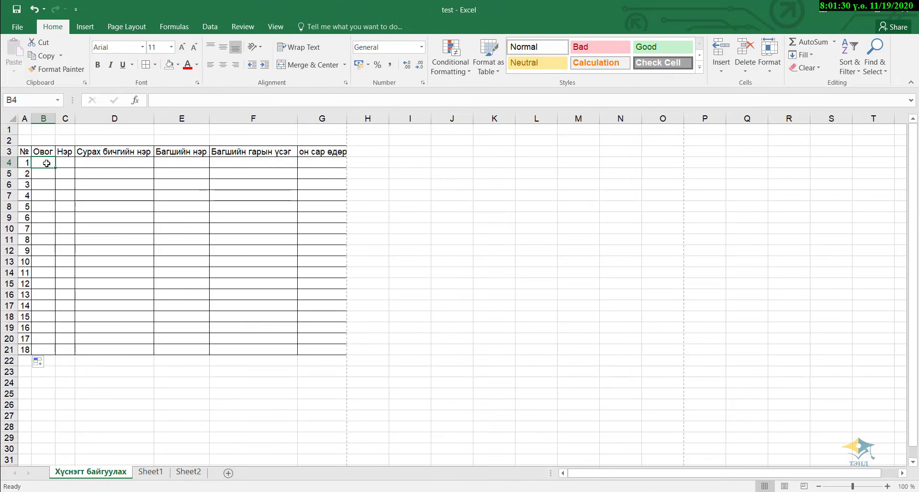
Enter surnames Дашдар, Доржсурэн, Наранхуу, Гэрэлтод, Насанху in B4:B8 and autofit column B.
type("g")
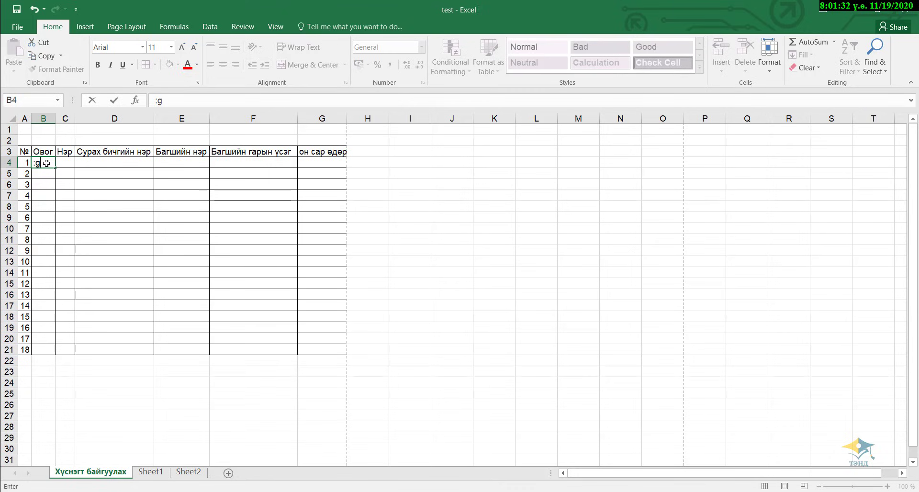
key("BackSpace")
type("Дашдар")
key("Return")
type("Доржсурэн")
key("Return")
type("Наранхуу")
key("Return")
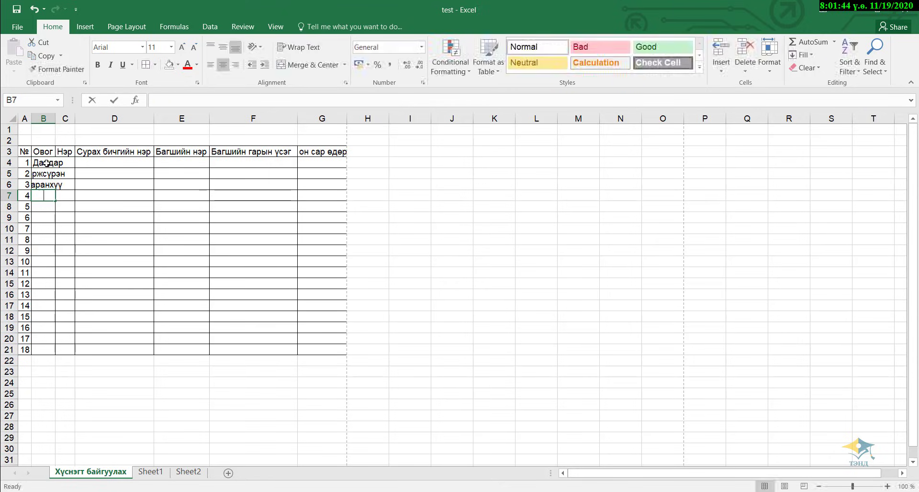
type("Гэрэлтод")
key("Return")
type("Насанху")
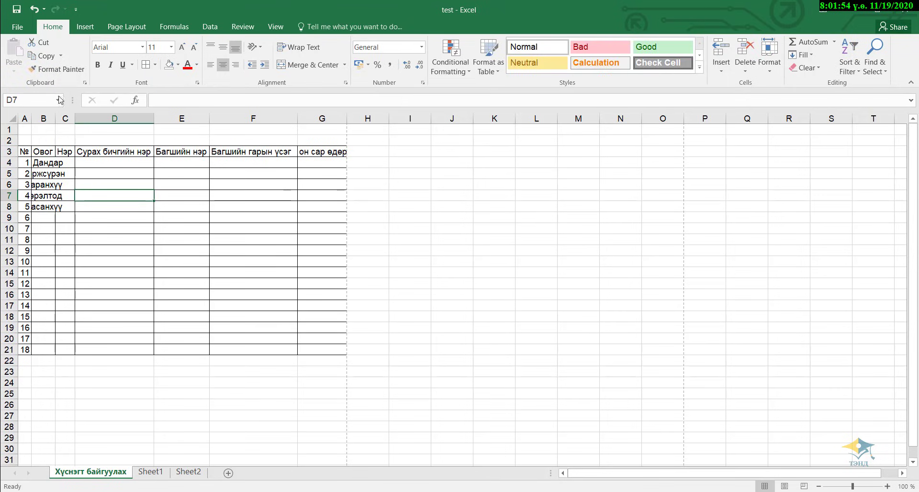
double_click(55, 118)
Enter given names Сэндор, Сурэн, Марал, Аялгуу, Дорж in C4:C8 and widen column C.
left_click(90, 164)
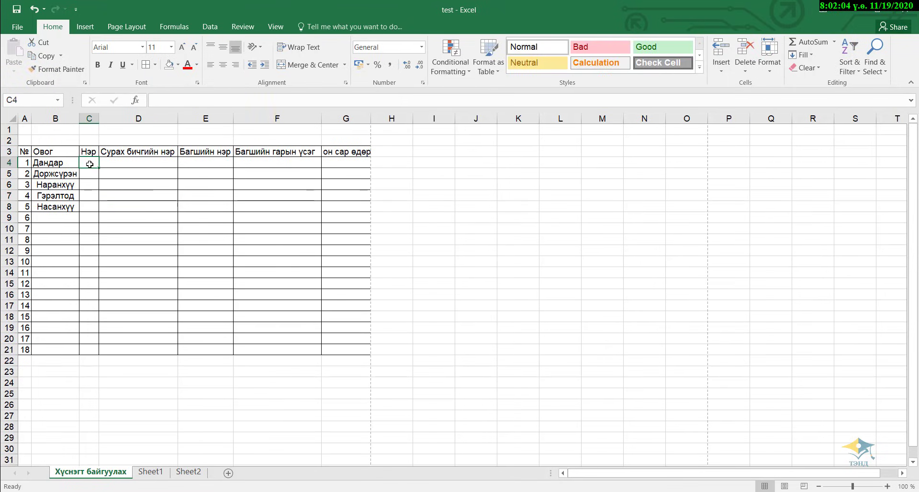
type("Сэндор")
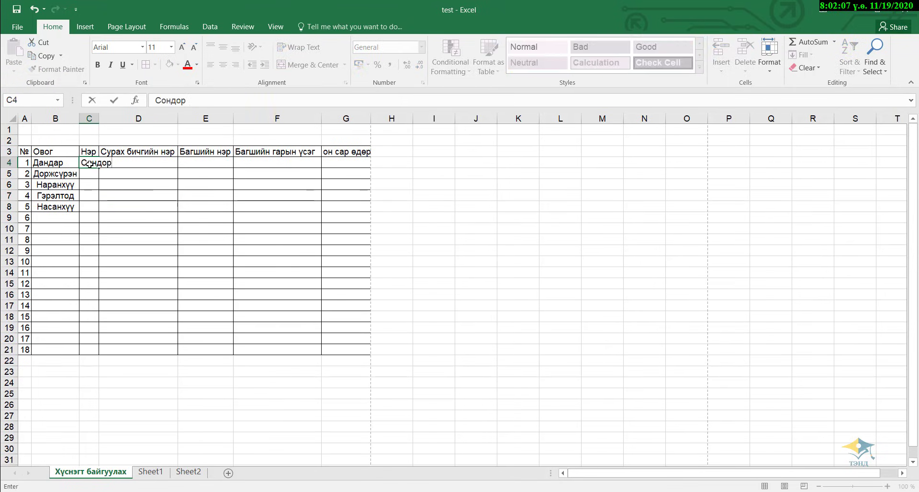
key("Return")
type("Сурэн")
key("Return")
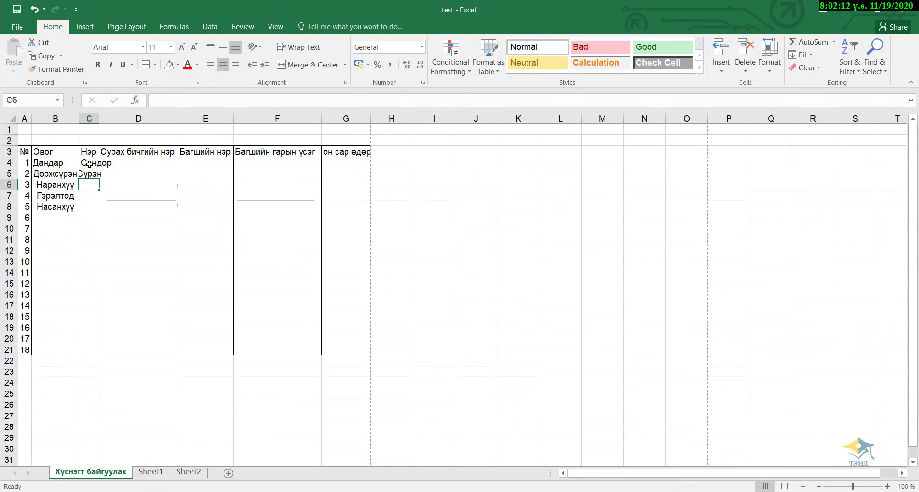
type("Марал")
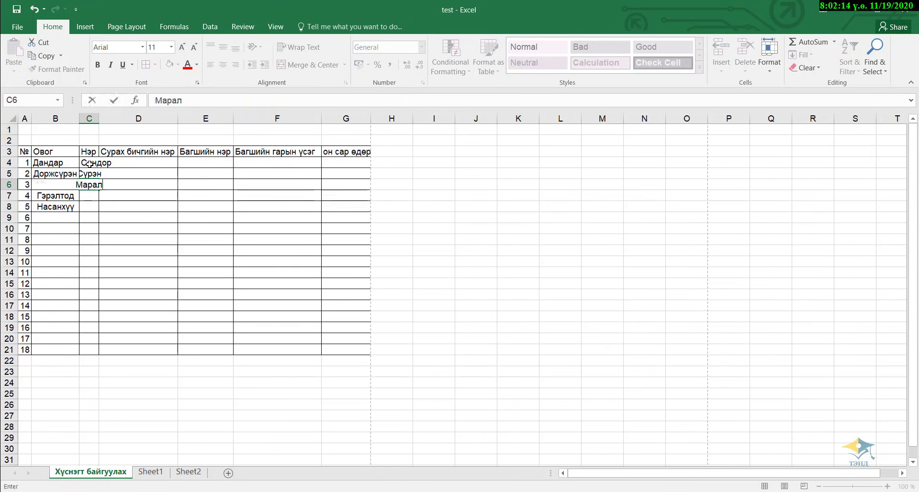
key("Return")
type("Аялгуу")
key("Return")
type("Дорж")
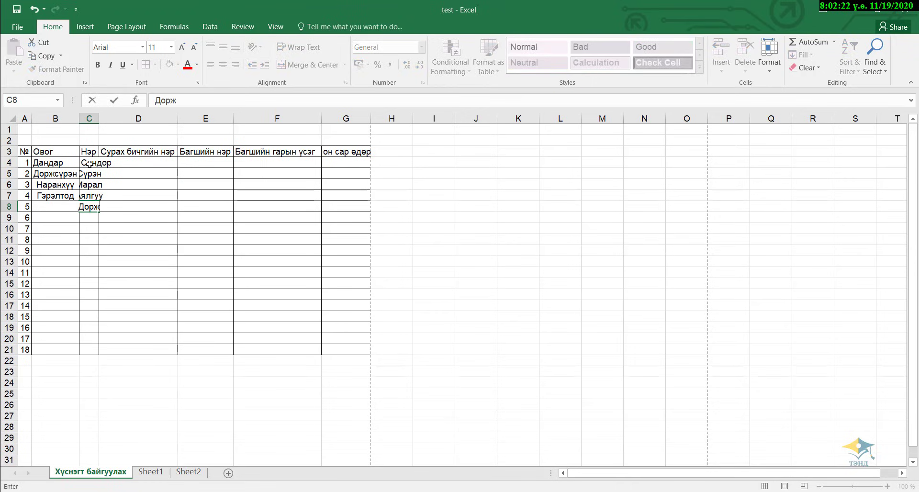
left_click(132, 192)
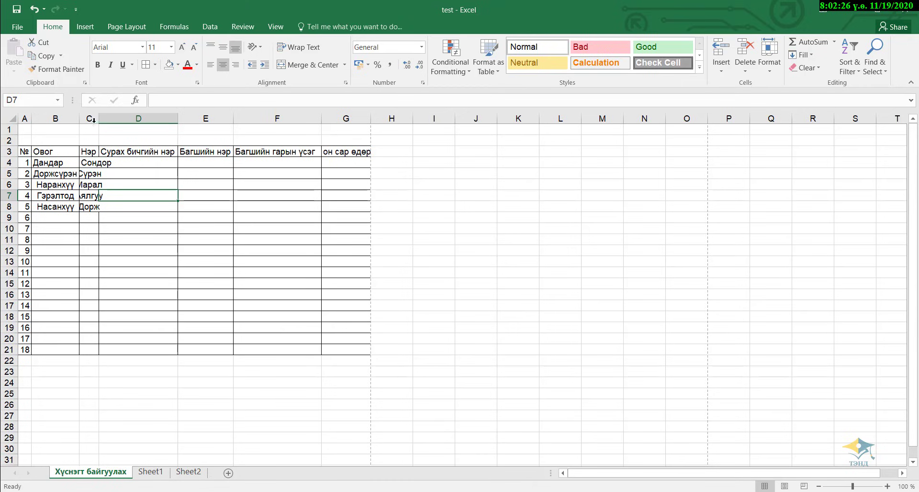
left_click_drag(98, 119, 137, 120)
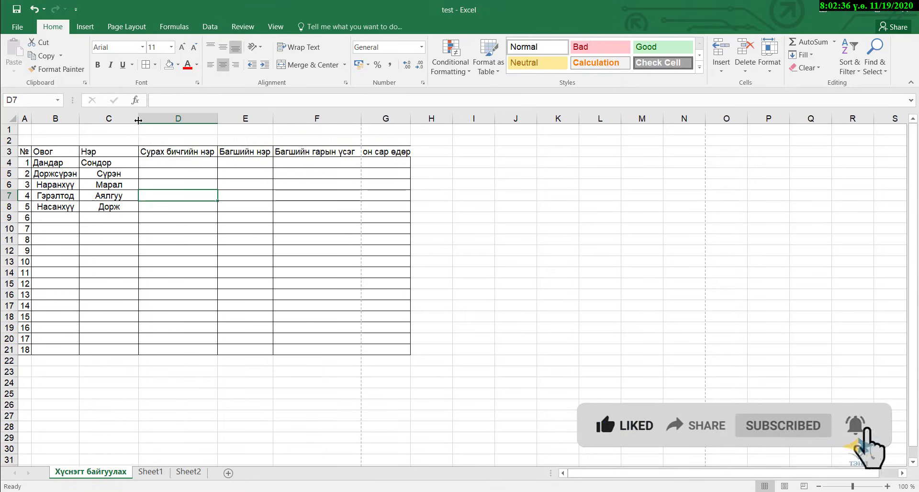
Enter subjects Монгол хэл, Математик, Дуу хөгжим, Дурслэх урлаг, Хүн ба орчин in D4:D8.
left_click(129, 165)
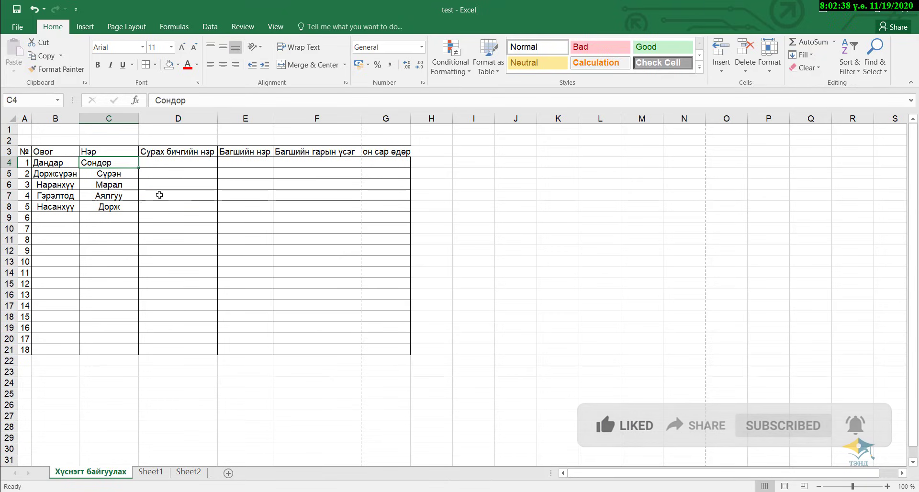
left_click(165, 159)
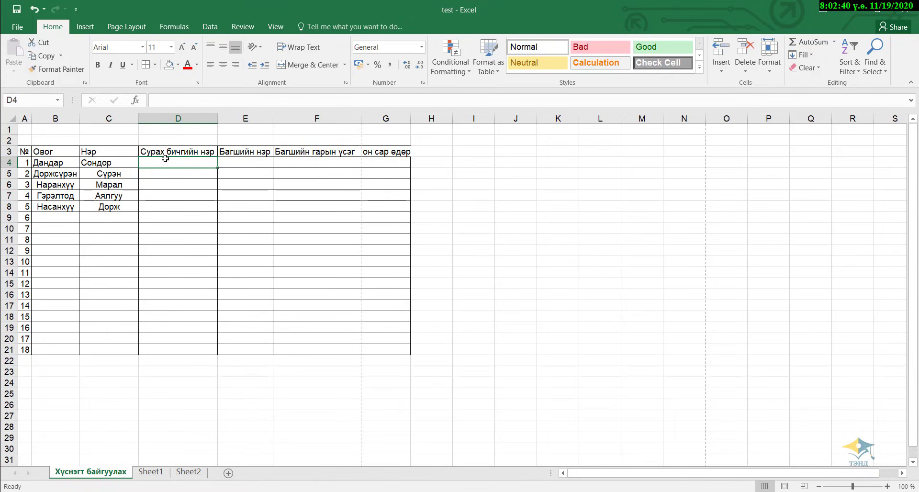
type("Монгол хэл")
key("Return")
type("Математик")
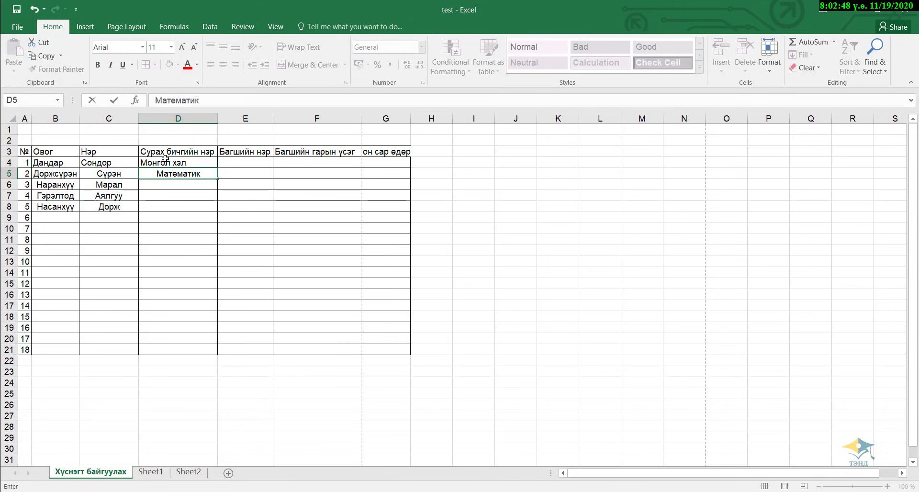
key("Return")
type("Дуу хөгжим")
key("Return")
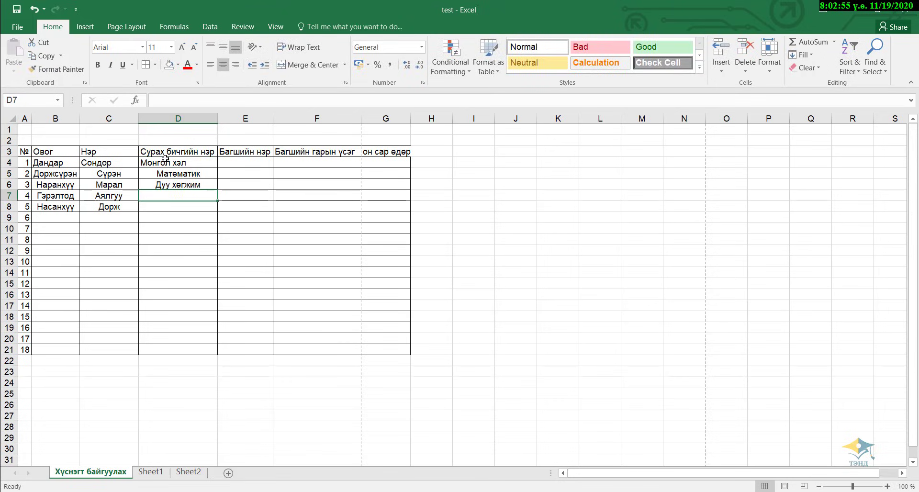
type("Дурслэх урлаг")
key("Return")
type("Хүн ба орчин")
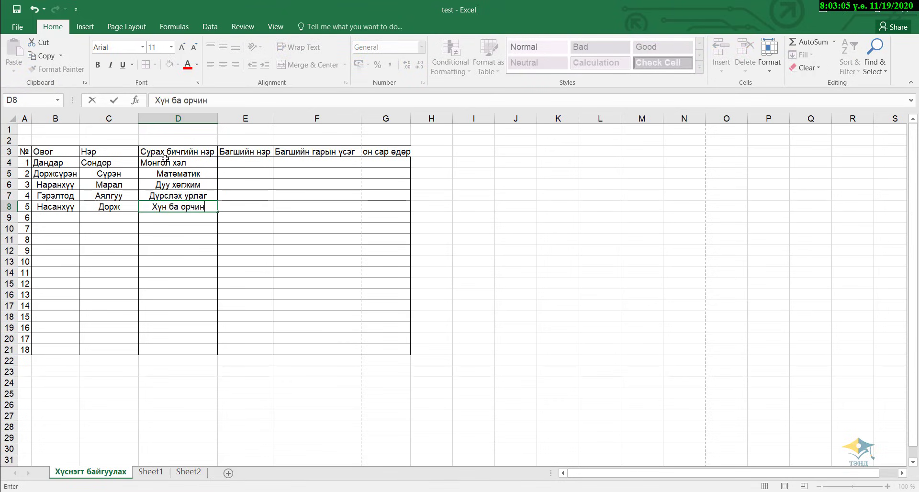
left_click(249, 162)
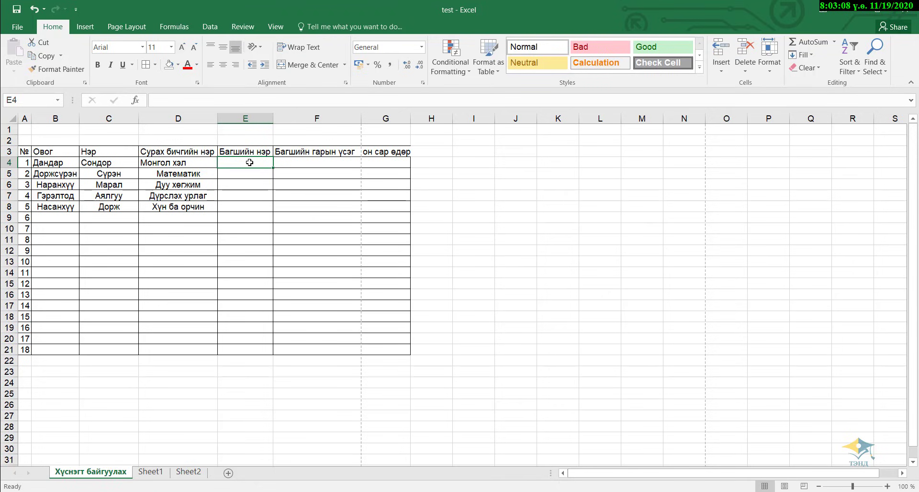
Enter teacher name Гэрэл in E4 and E5, then fill it down to E8.
type("Гэрэл")
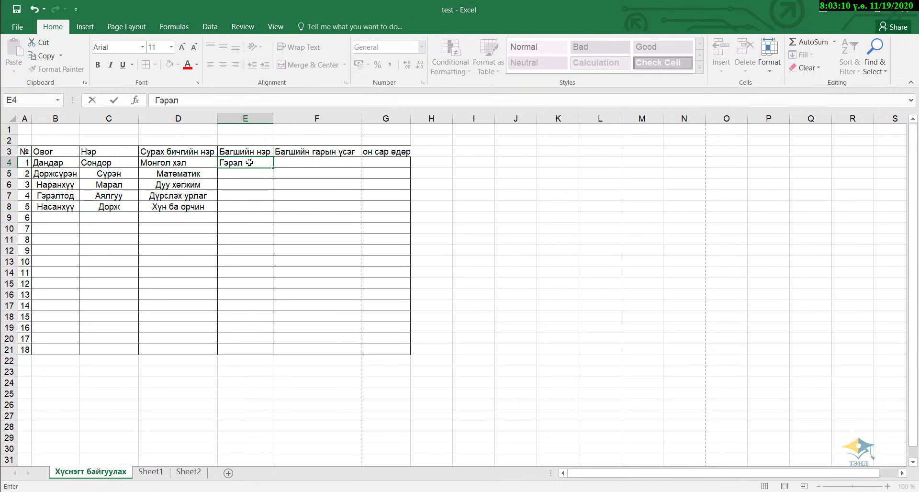
key("Tab")
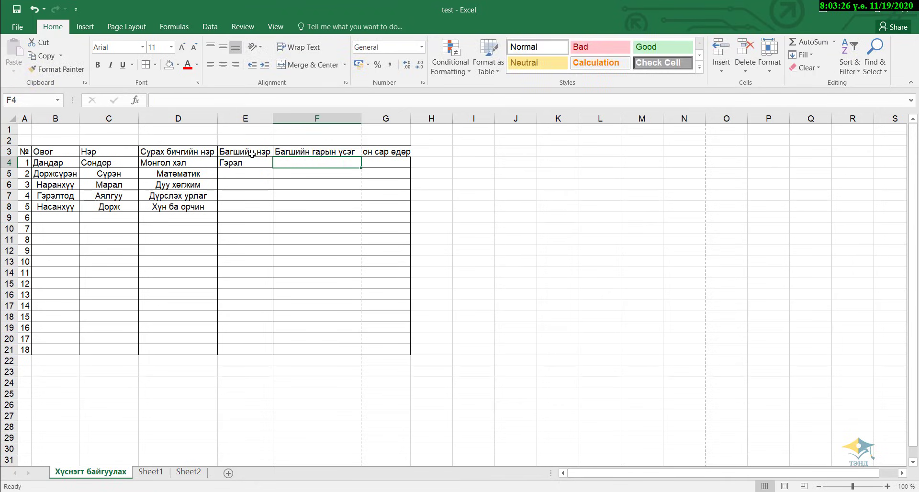
left_click(255, 164)
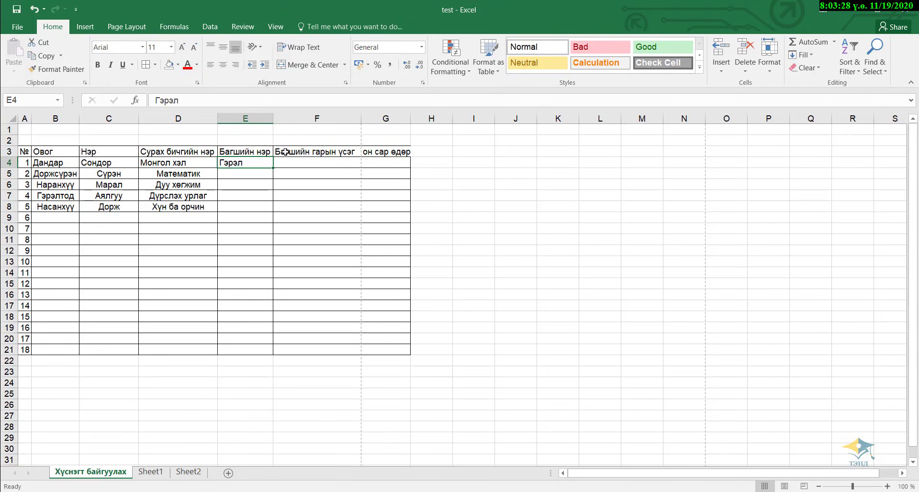
left_click(257, 176)
type("Гэрэл")
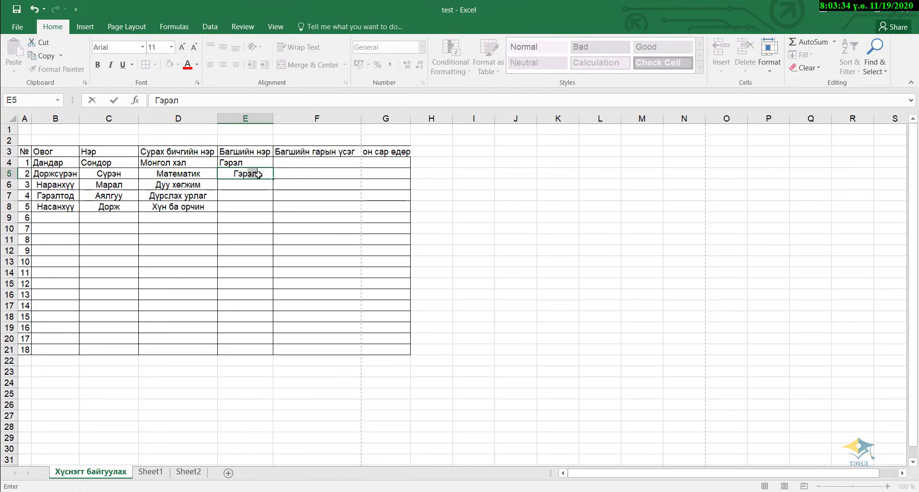
left_click(300, 175)
left_click(259, 176)
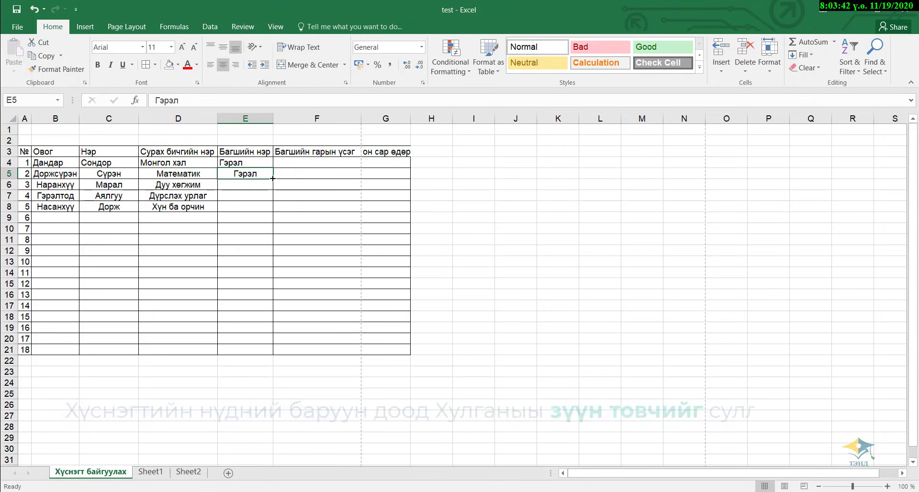
left_click_drag(273, 179, 273, 210)
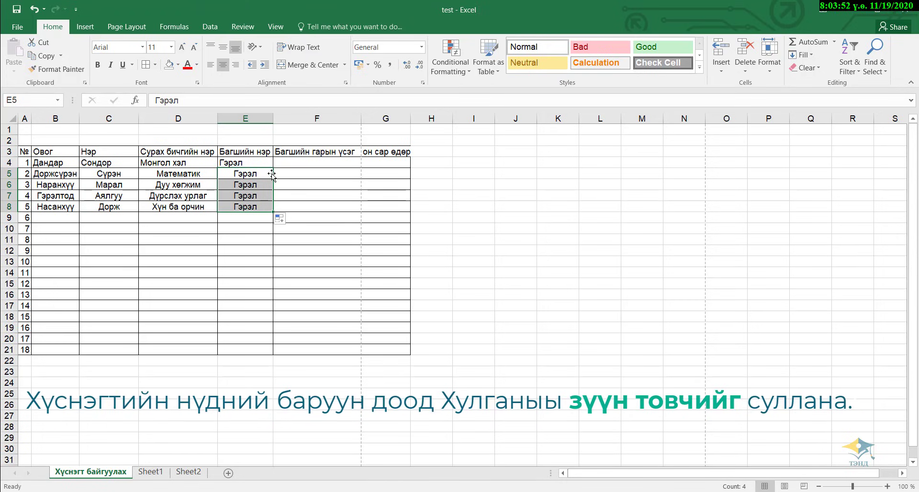
left_click(316, 166)
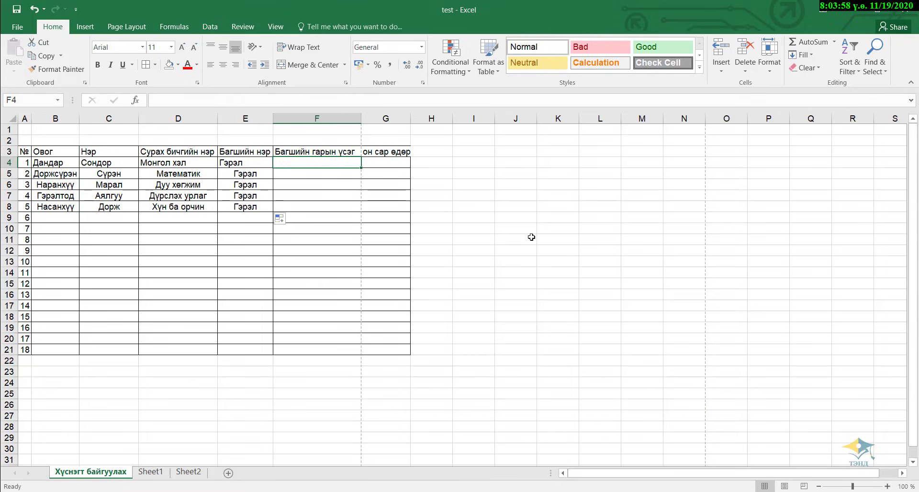
Enter the date 2020/11/19 in cell G4.
left_click(386, 162)
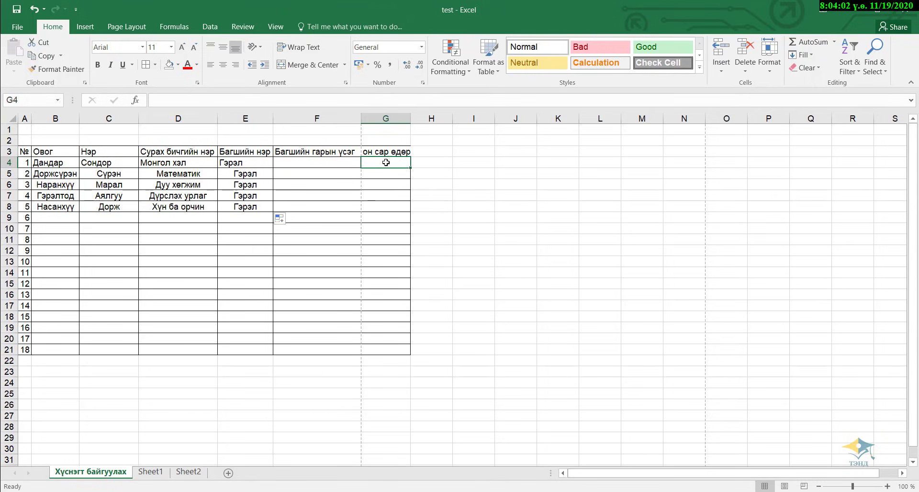
type("-?")
key("BackSpace")
key("BackSpace")
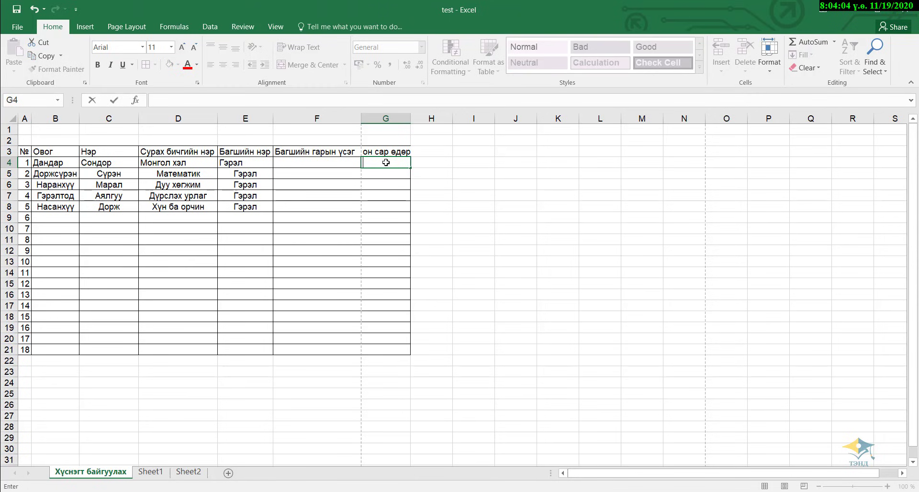
type("2020")
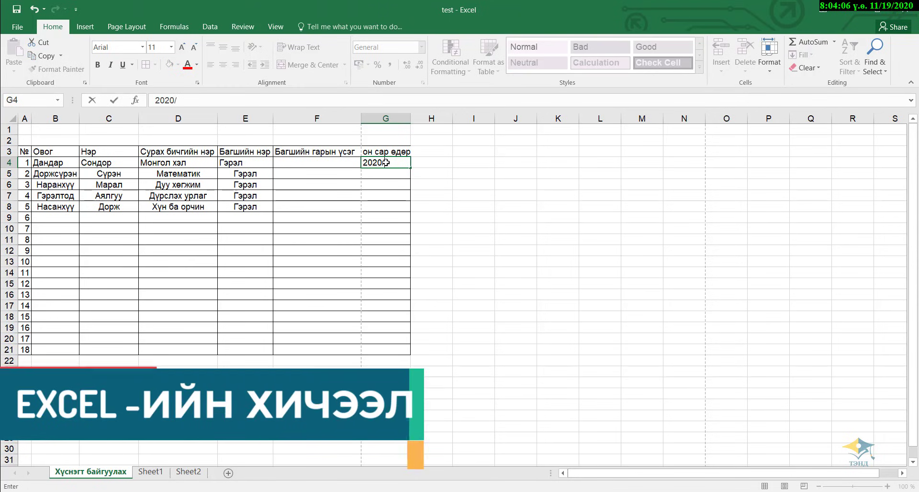
type("/11/")
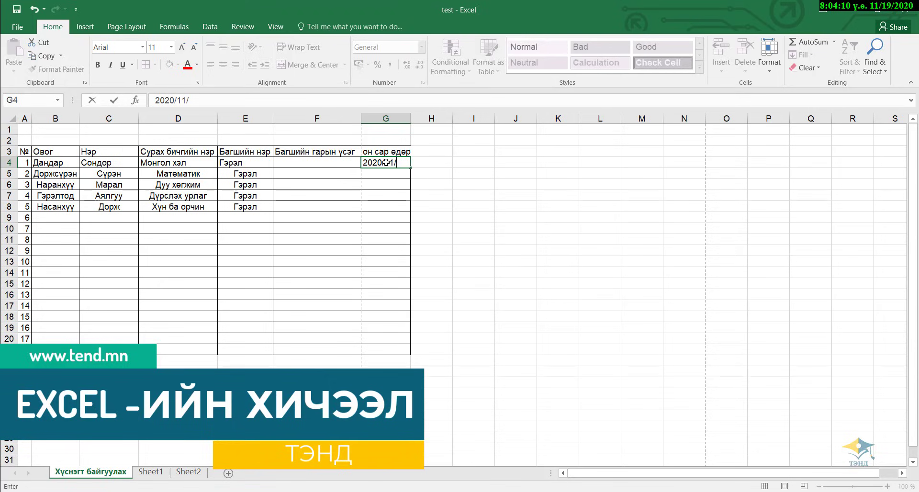
type("19")
key("ctrl+Return")
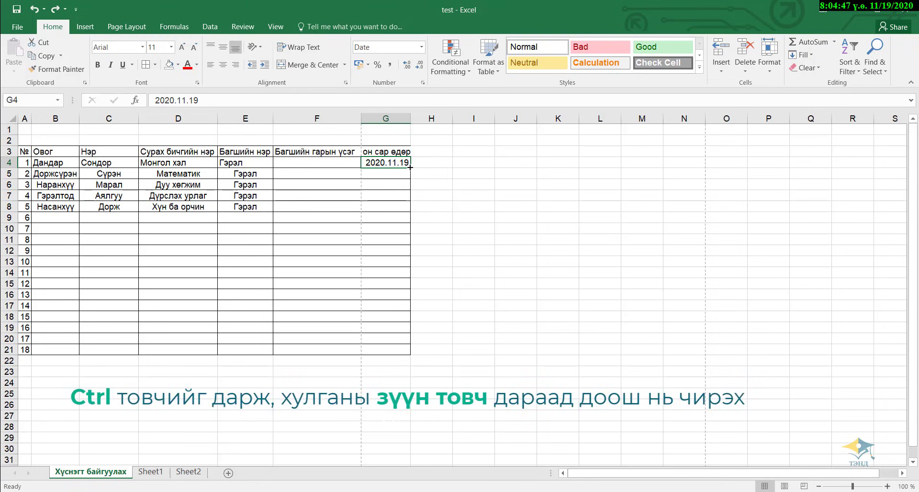
Copy the same date 2020.11.19 down to G8, undoing the incrementing series attempts.
left_click_drag(410, 167, 413, 209)
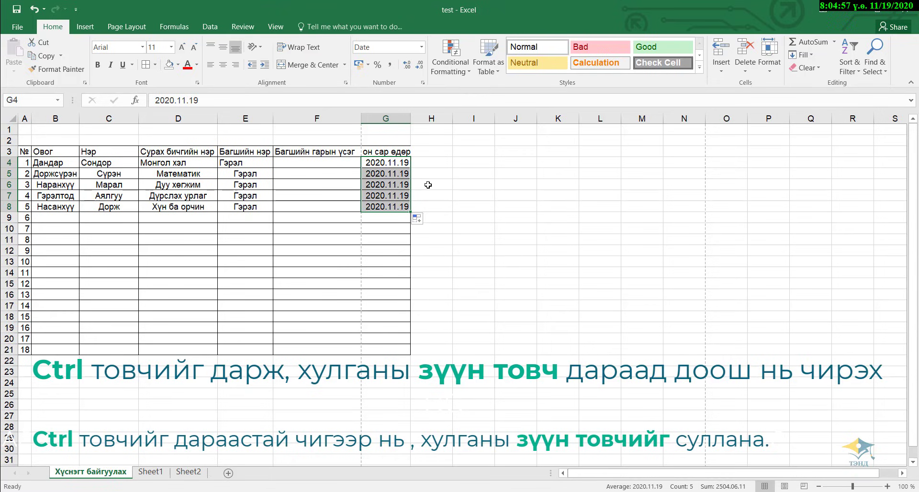
key("ctrl+z")
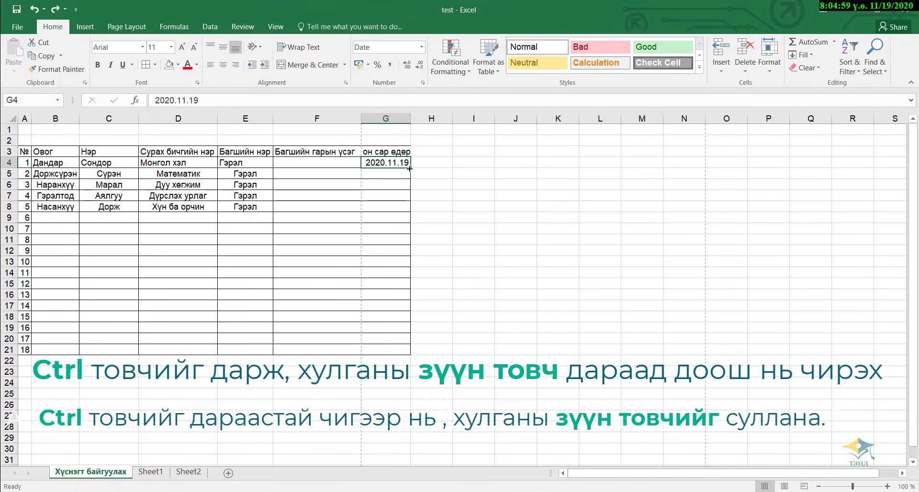
left_click_drag(411, 168, 410, 209)
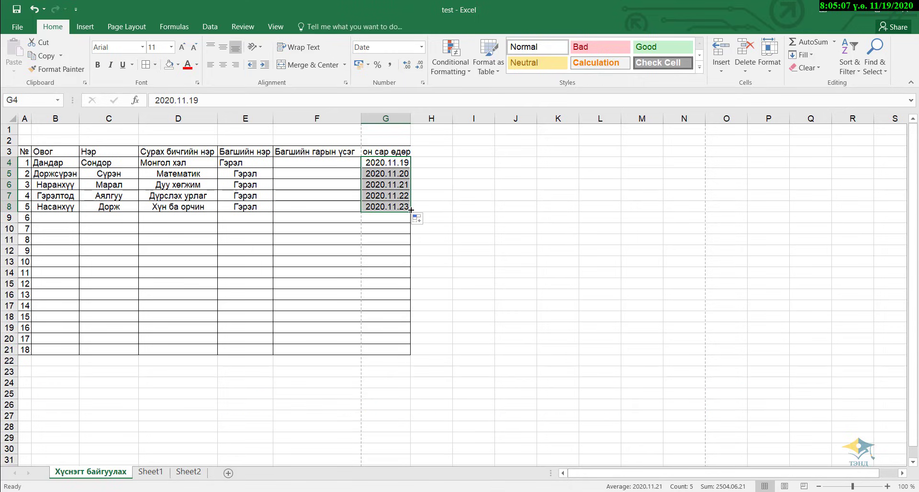
key("ctrl+z")
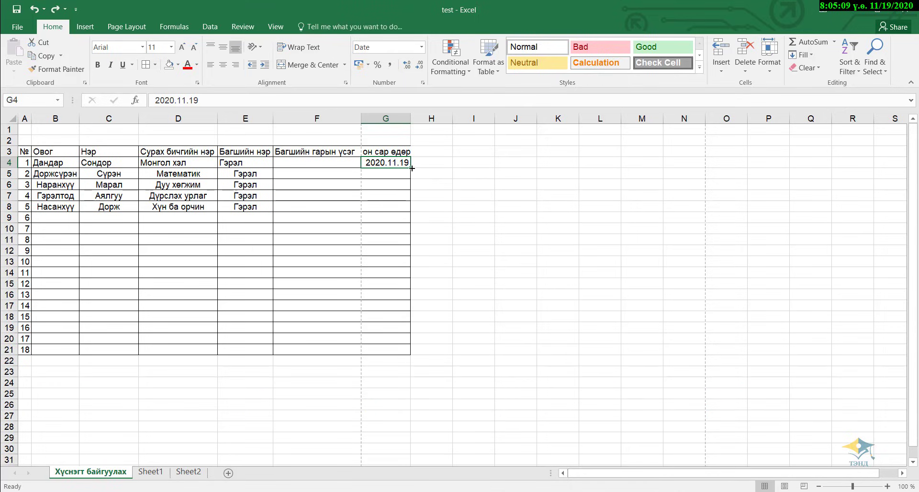
left_click_drag(411, 167, 412, 209)
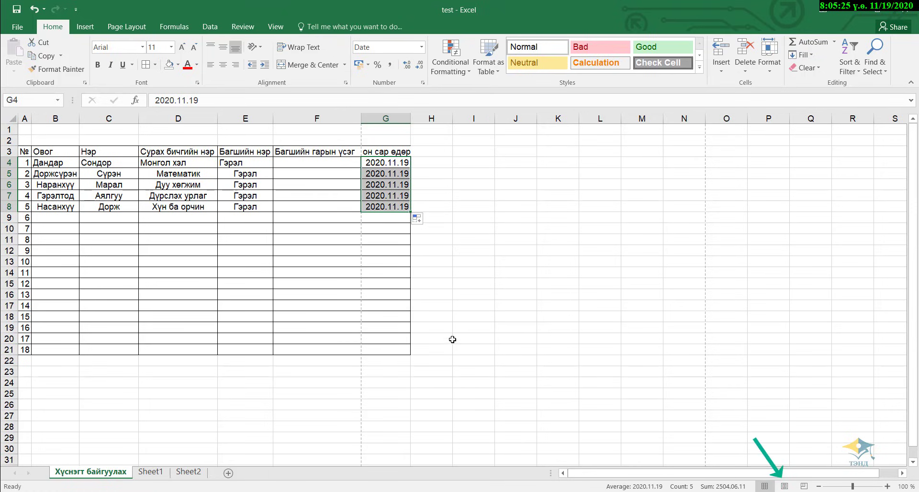
Inspect the sheet in Page Layout view, where column G spills onto page two, then open File Info.
left_click(450, 313)
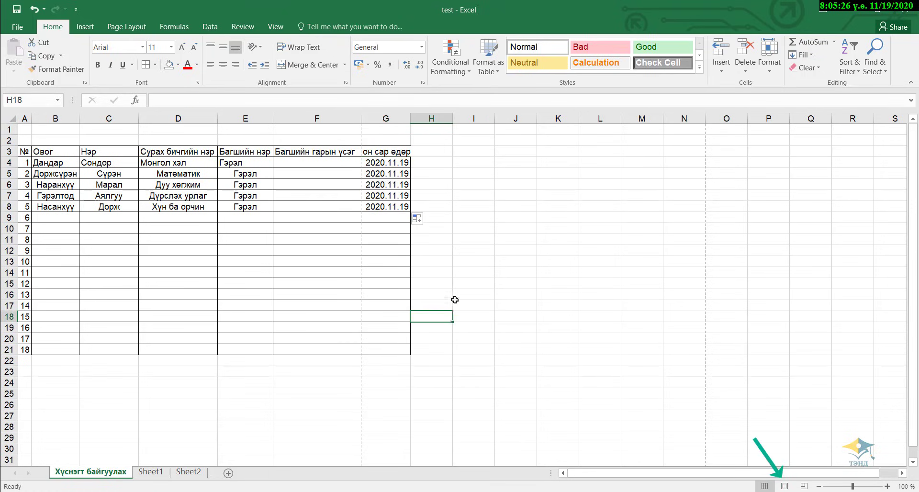
left_click(786, 487)
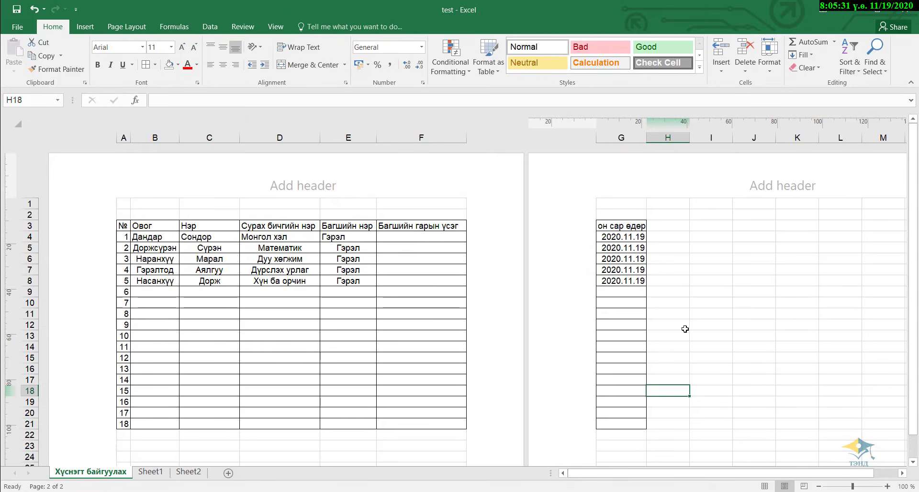
scroll(499, 370, "down", 3)
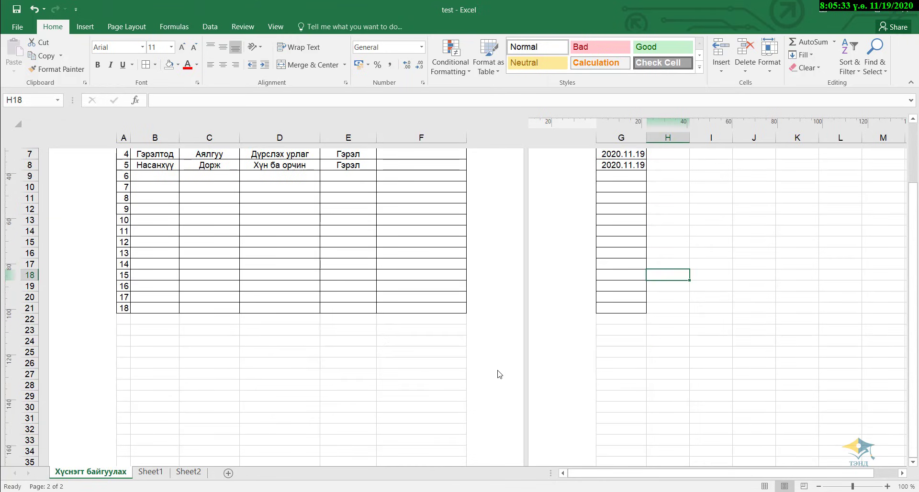
scroll(500, 374, "up", 3)
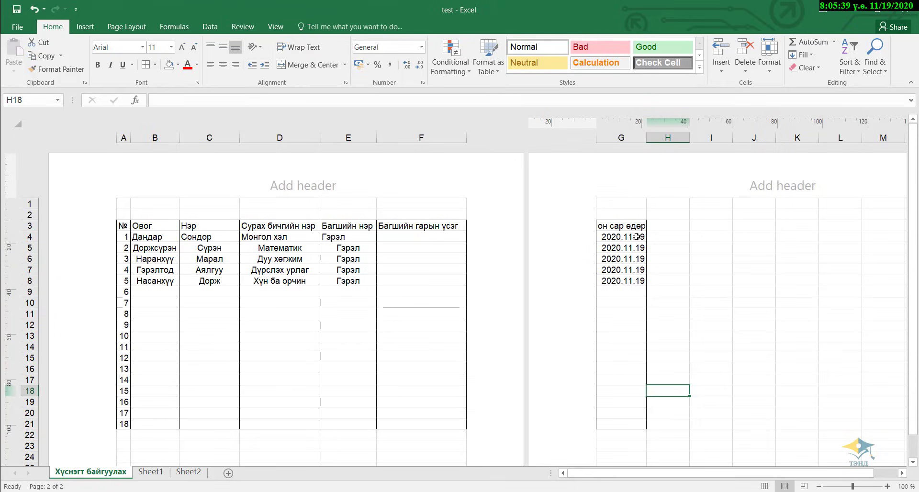
left_click(19, 31)
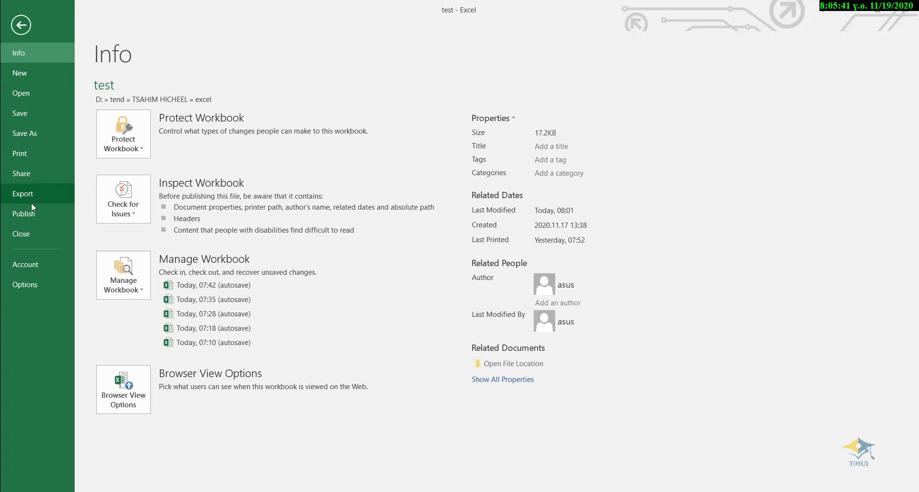
Check both printed pages in print preview, then return to the worksheet in Normal view.
left_click(26, 153)
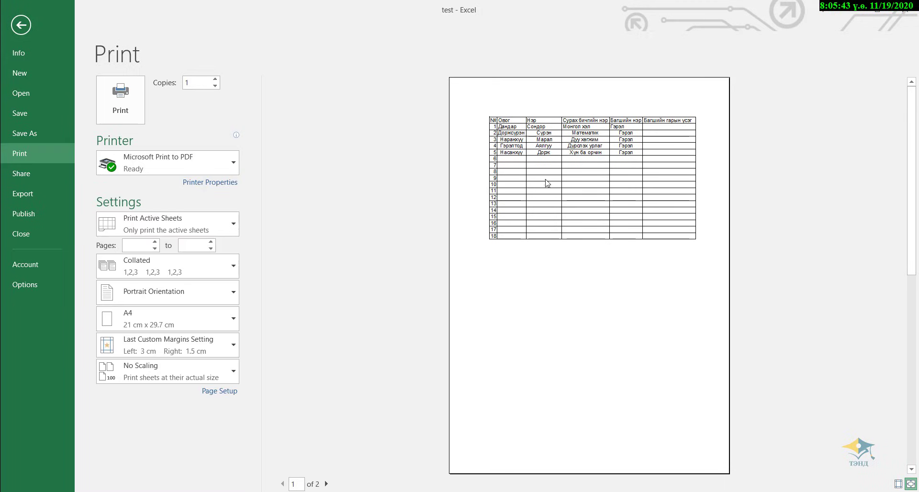
left_click(326, 484)
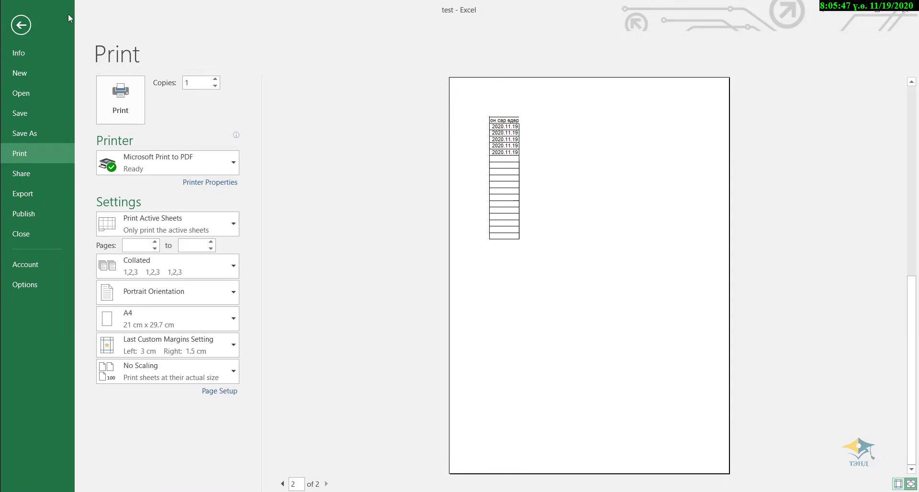
left_click(21, 25)
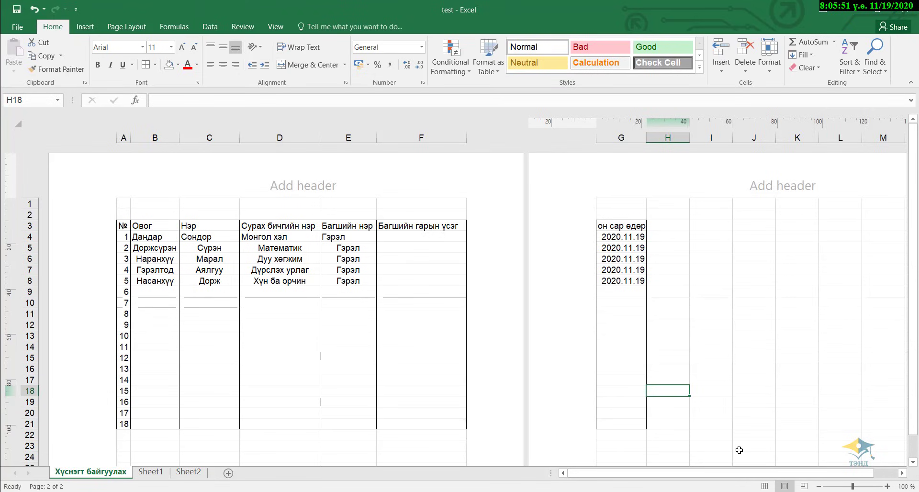
left_click(764, 486)
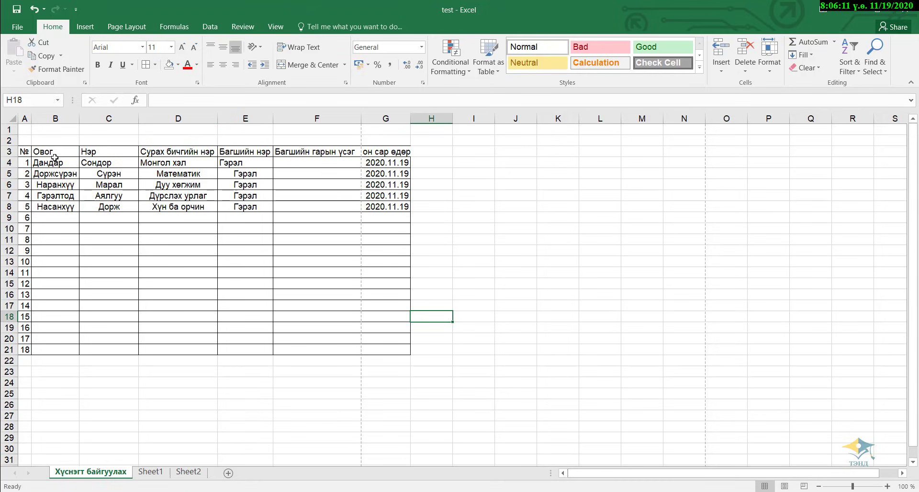
Centre the text across A3:G21 and narrow column F so the date column fits the page.
left_click_drag(23, 152, 393, 350)
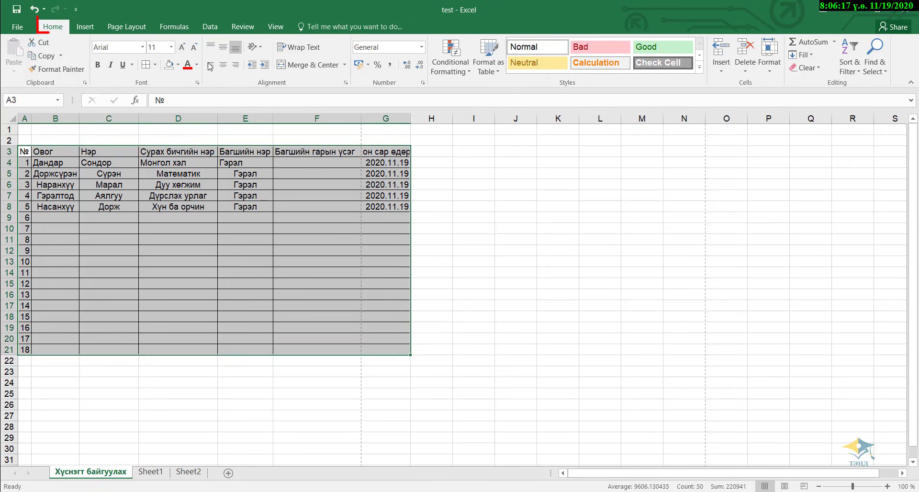
left_click(223, 65)
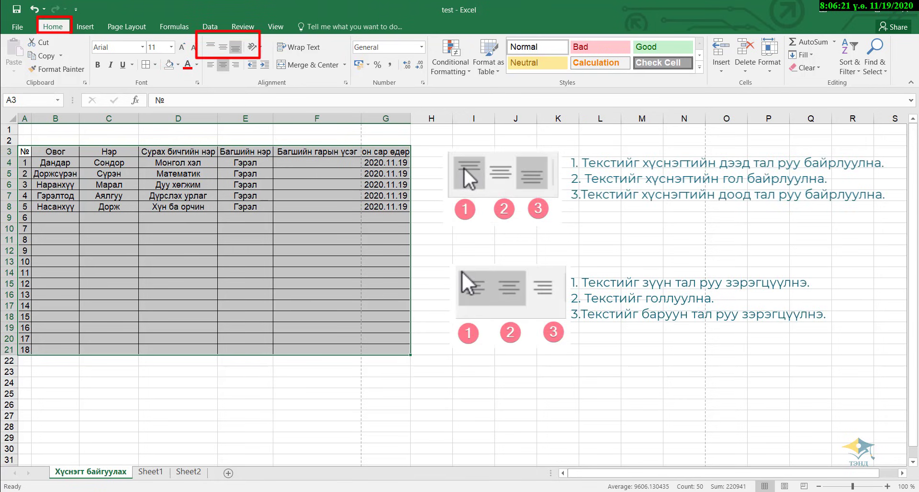
left_click(472, 174)
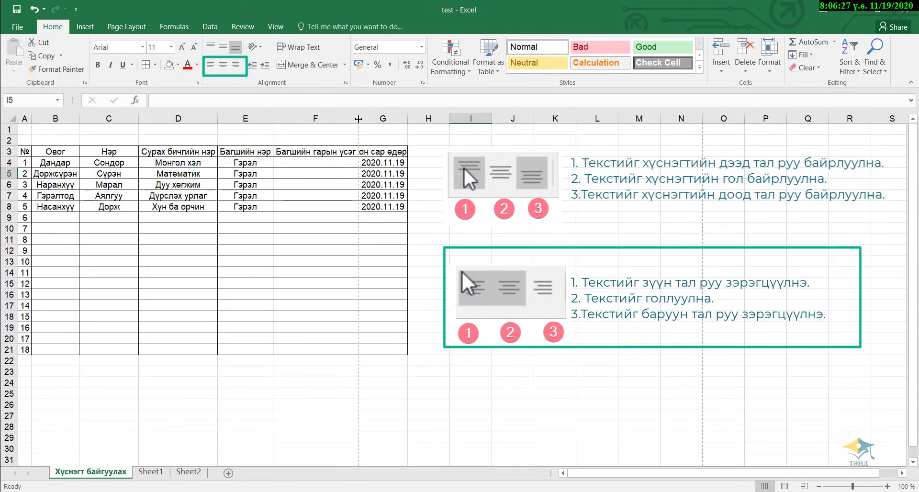
left_click_drag(358, 119, 326, 119)
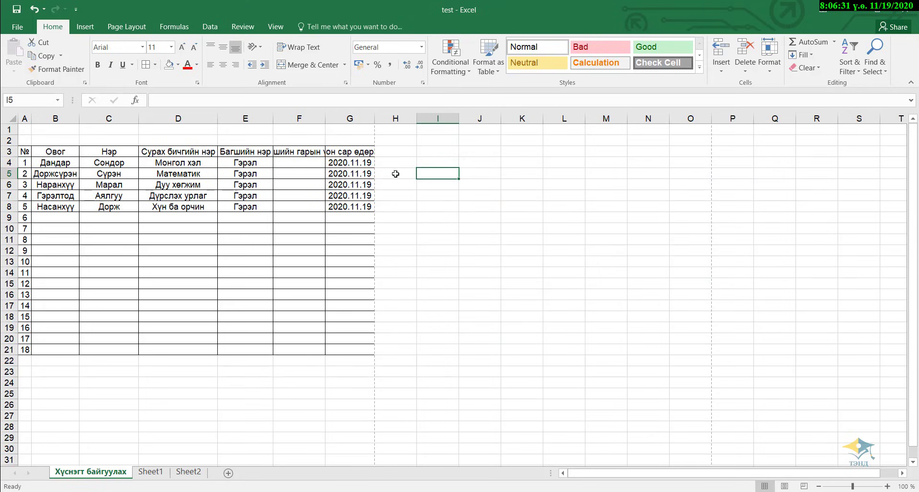
left_click(784, 486)
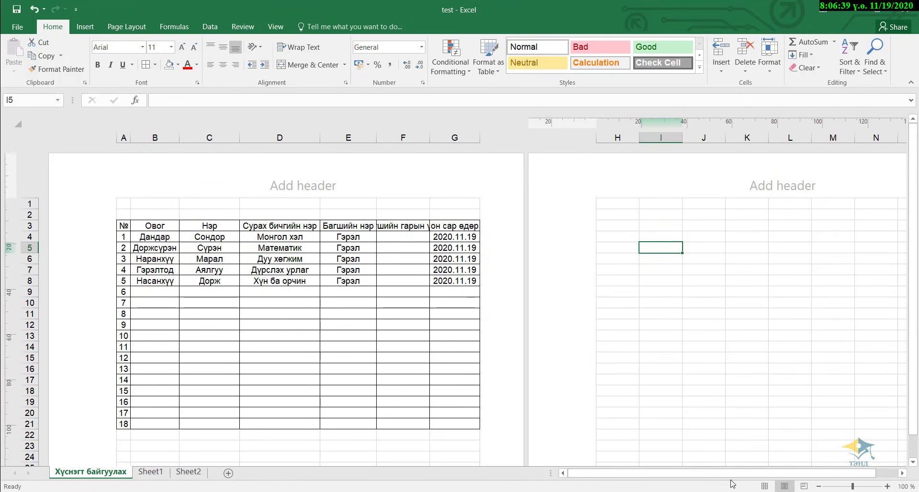
left_click(764, 486)
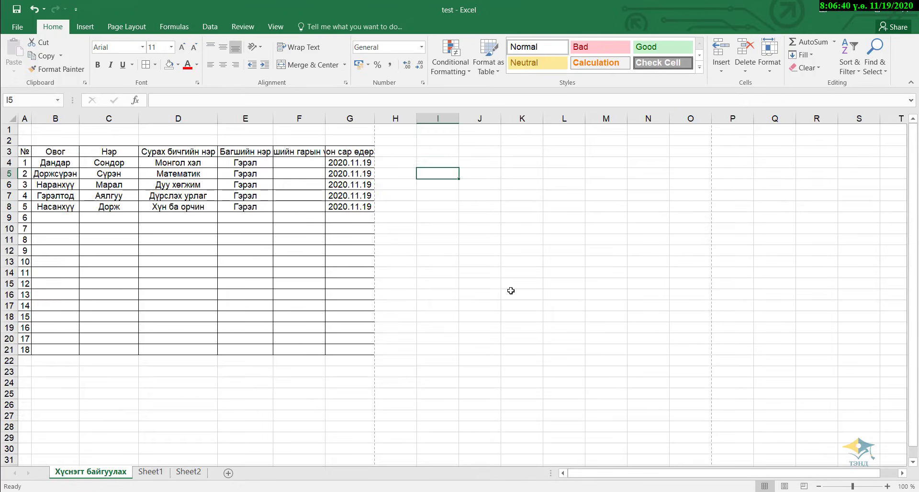
left_click(294, 152)
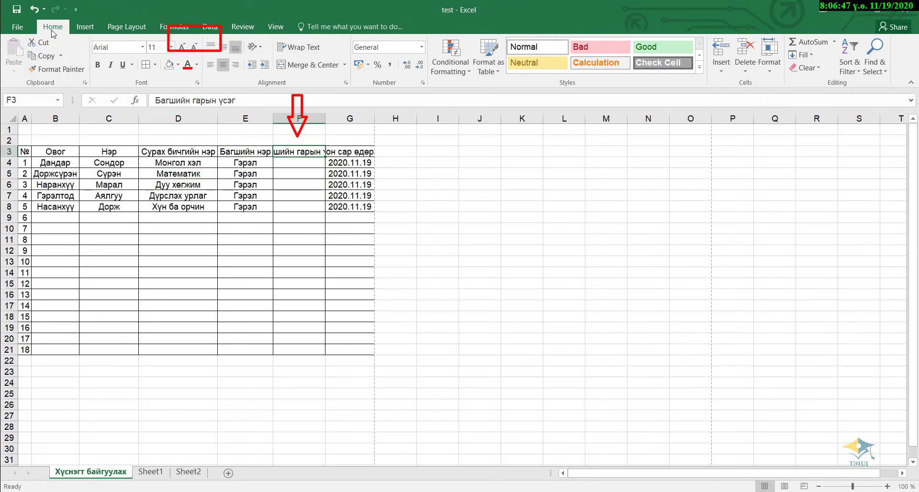
Wrap the F3 teacher-signature header onto two lines and middle-align the A3:G3 headers.
left_click(303, 49)
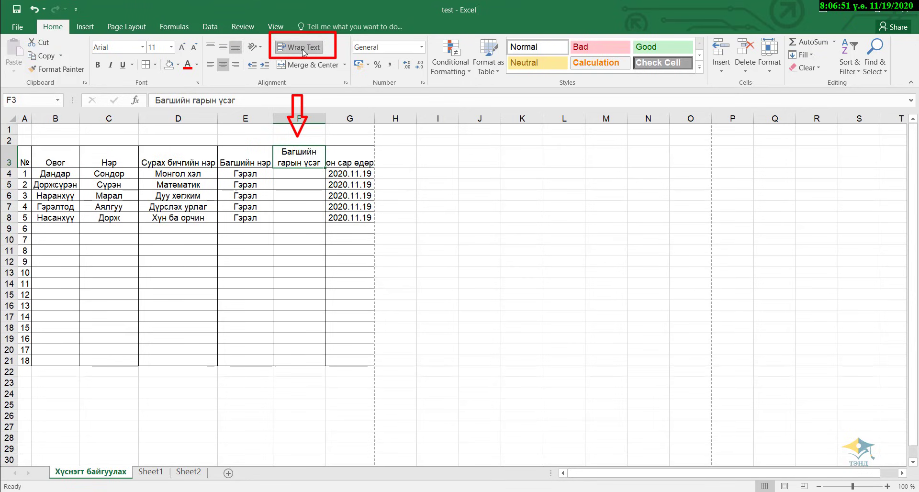
left_click(302, 49)
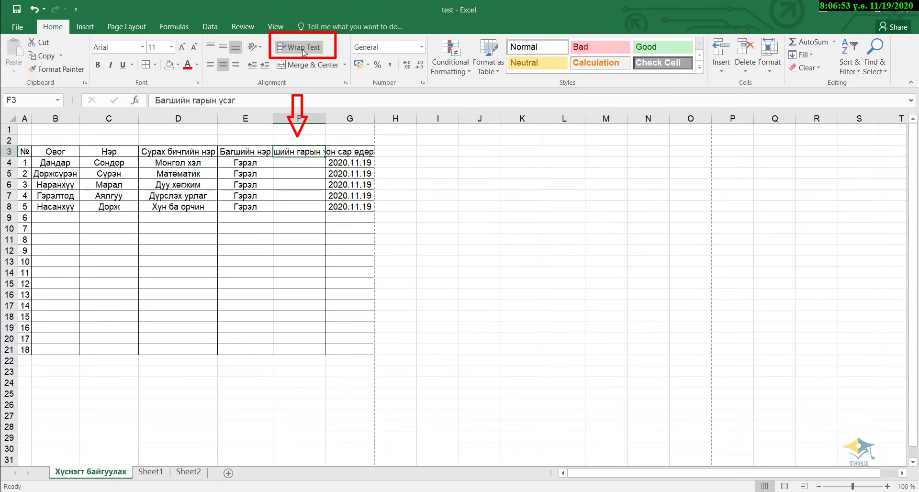
left_click(303, 50)
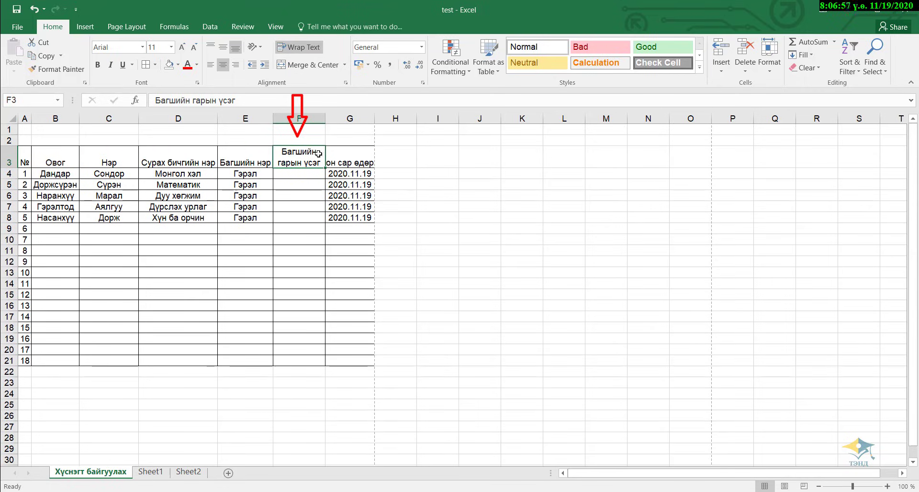
left_click_drag(25, 163, 349, 158)
left_click(223, 49)
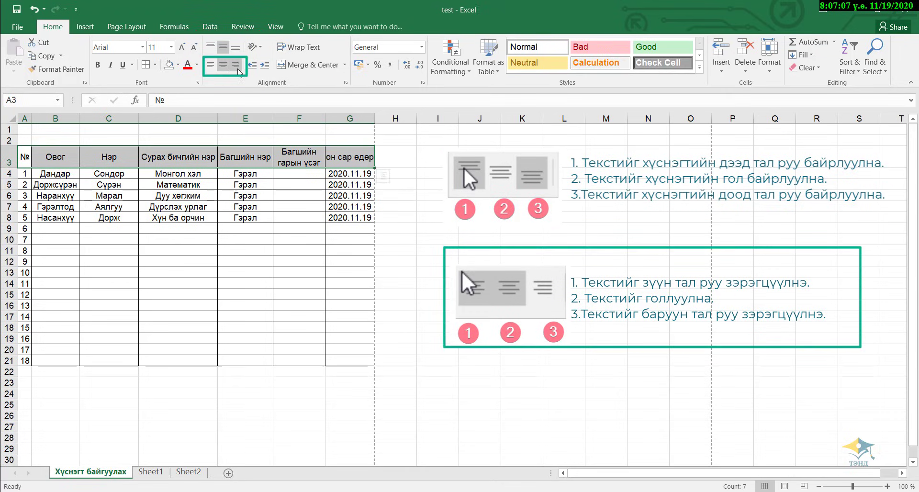
left_click(223, 50)
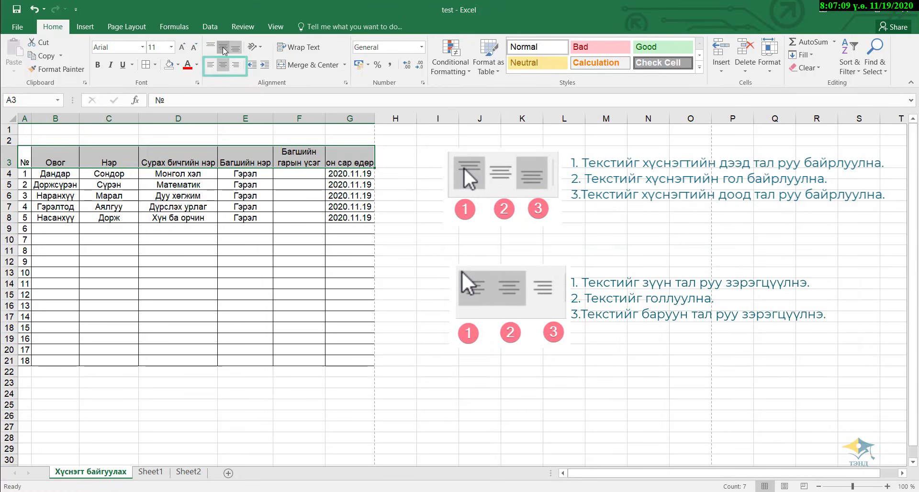
left_click(223, 49)
left_click_drag(46, 175, 364, 218)
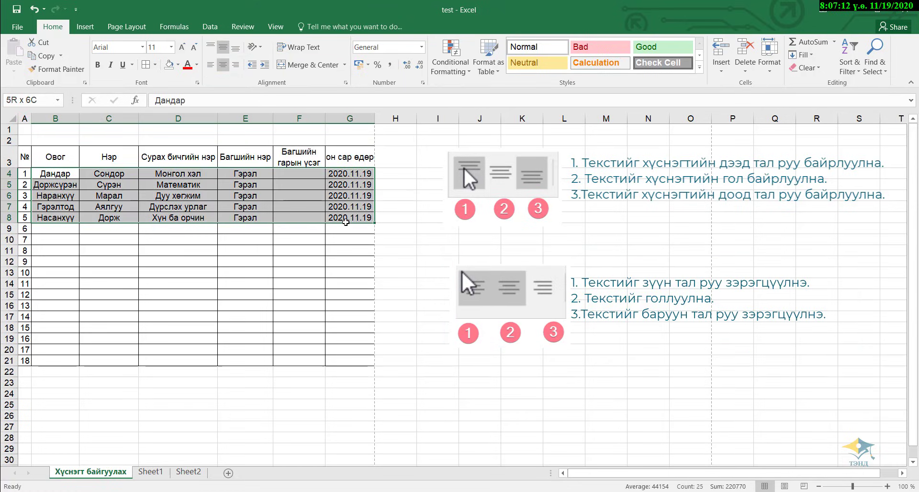
left_click(223, 67)
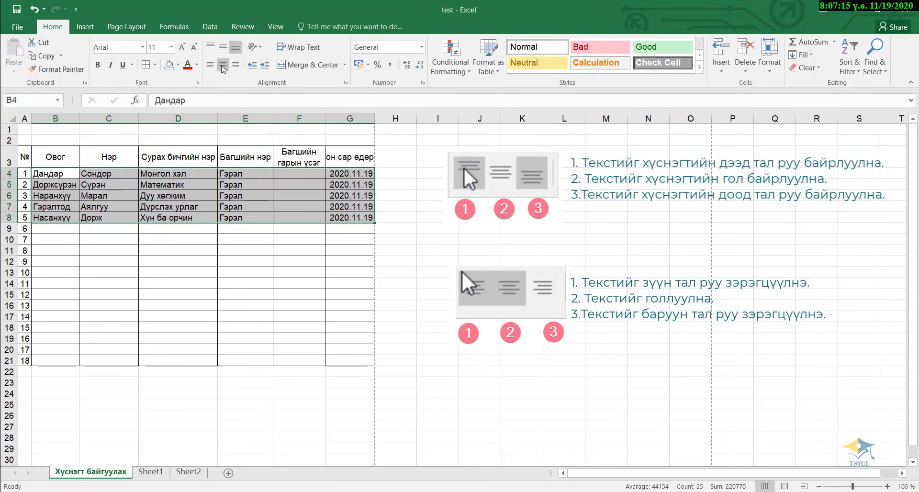
left_click(223, 67)
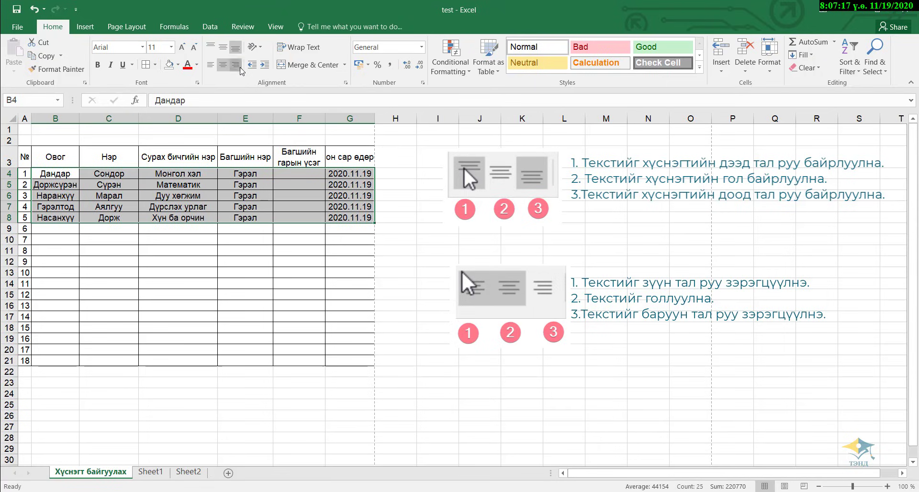
left_click(235, 65)
left_click(224, 66)
left_click_drag(25, 157, 347, 157)
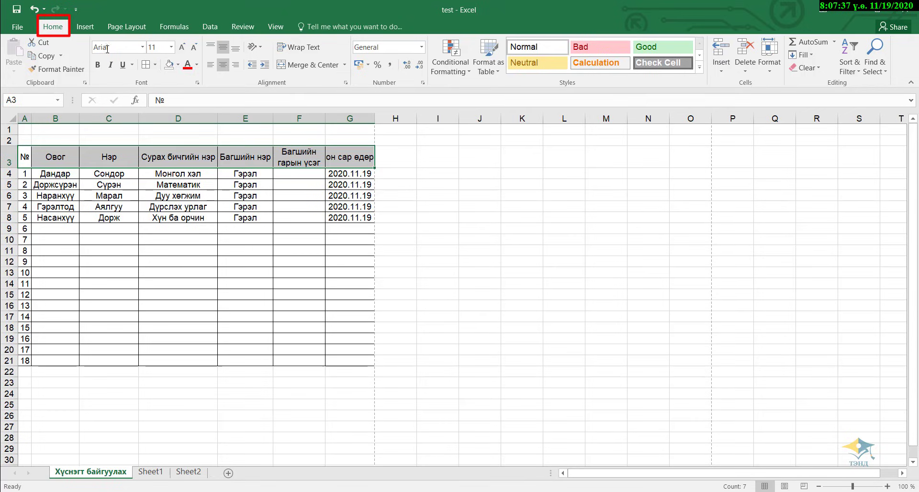
Fill the header row A3:G3 with gold.
left_click(178, 69)
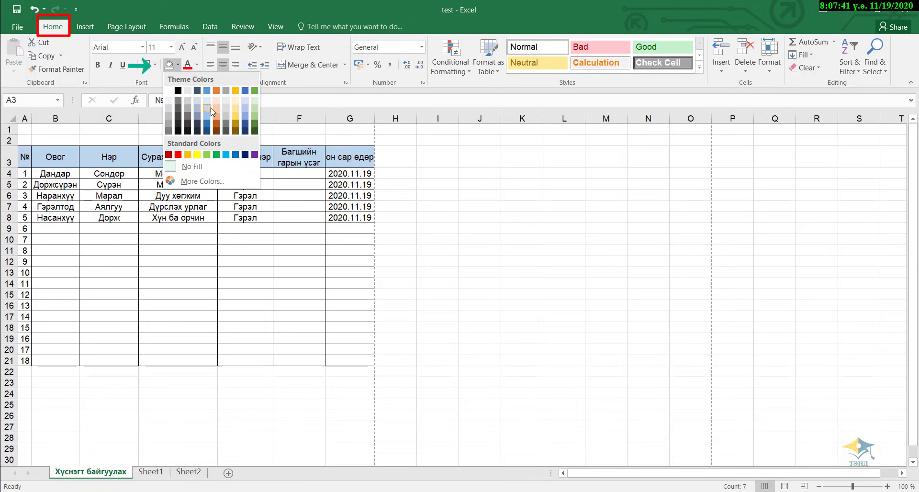
left_click(234, 116)
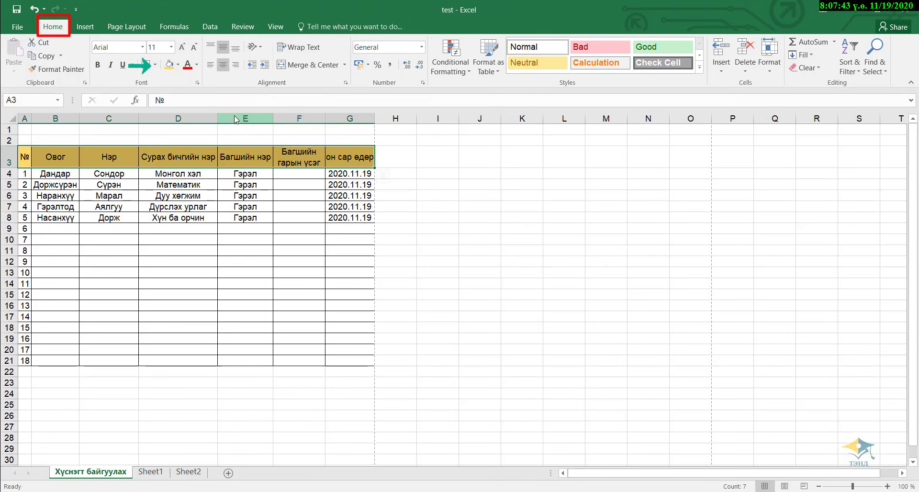
left_click(451, 188)
Shade the table body A4:G21 with a light yellow fill.
left_click_drag(26, 173, 358, 217)
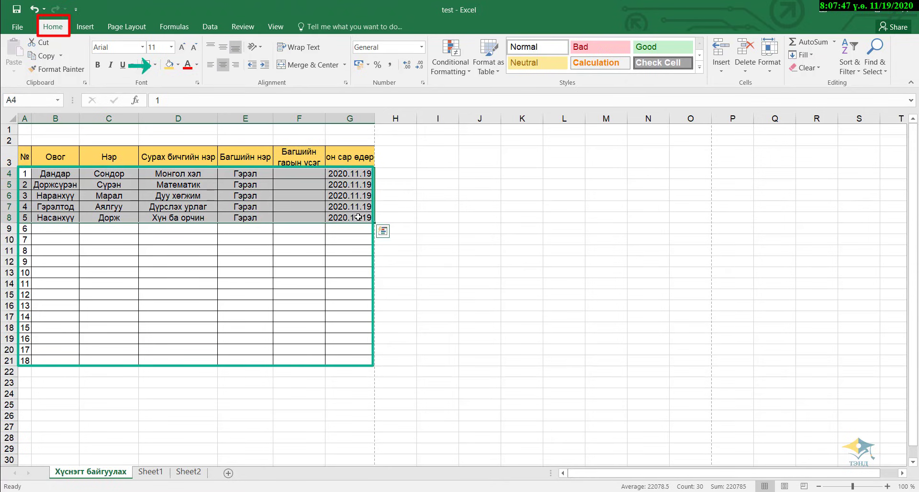
left_click(433, 214)
left_click(25, 175)
left_click_drag(25, 194, 355, 361)
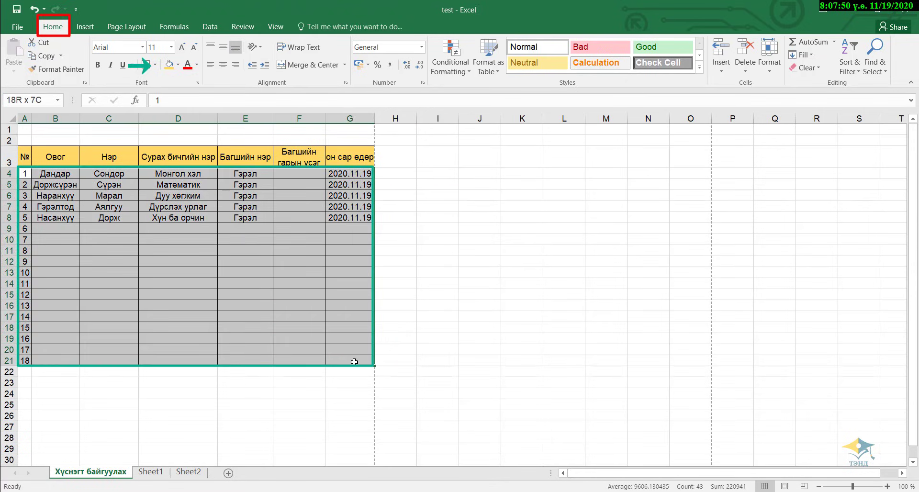
left_click(178, 64)
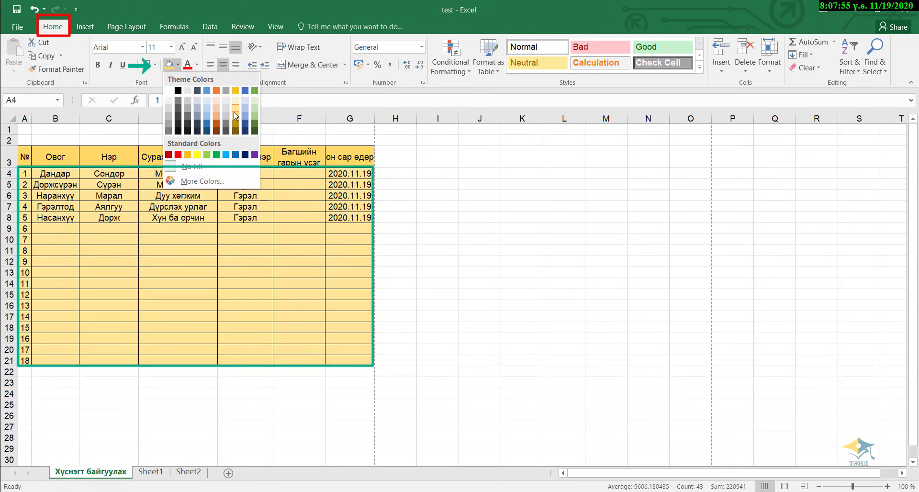
left_click(236, 102)
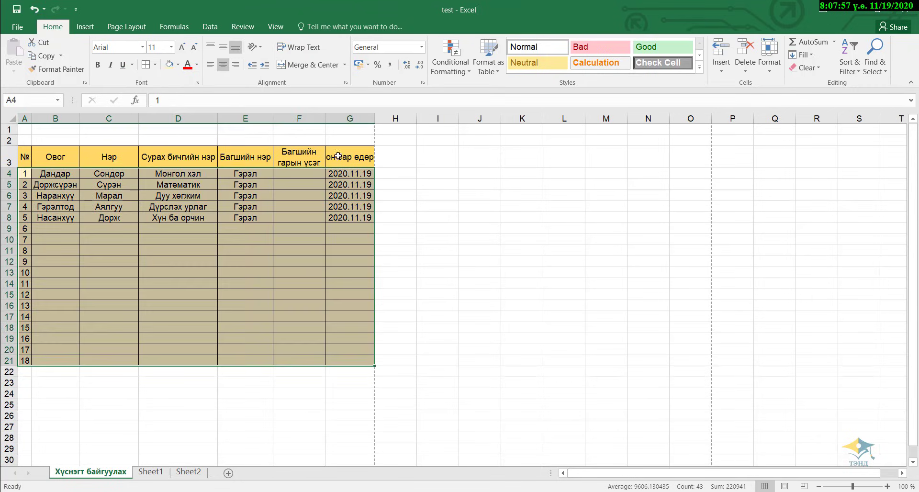
left_click(417, 185)
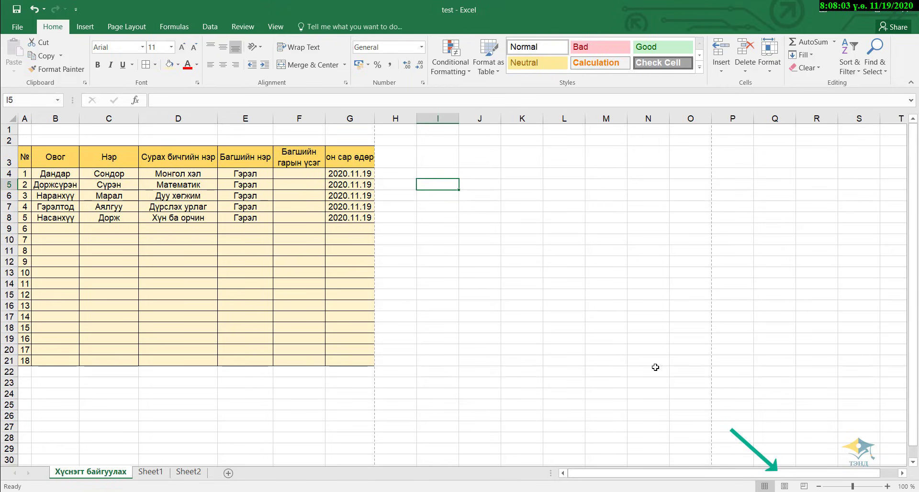
Switch to Page Layout view and scroll to check the table fits one printed page.
left_click(785, 487)
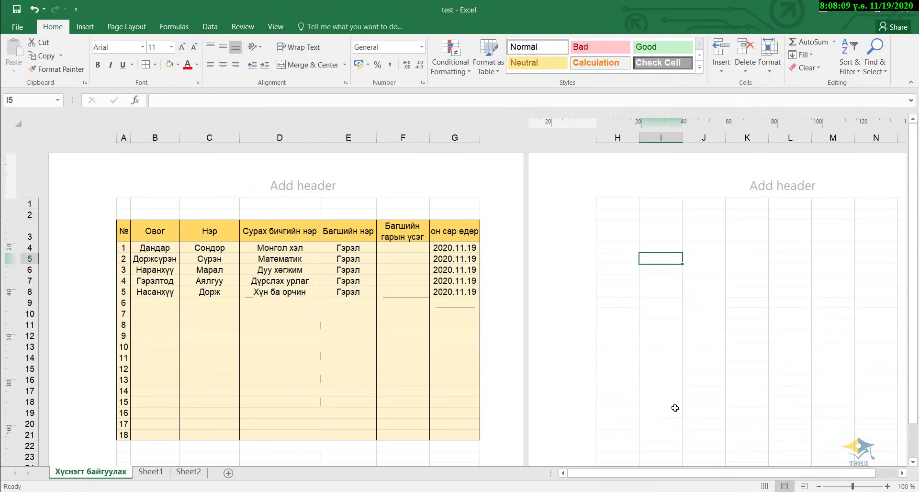
scroll(675, 407, "down", 5)
scroll(675, 407, "up", 5)
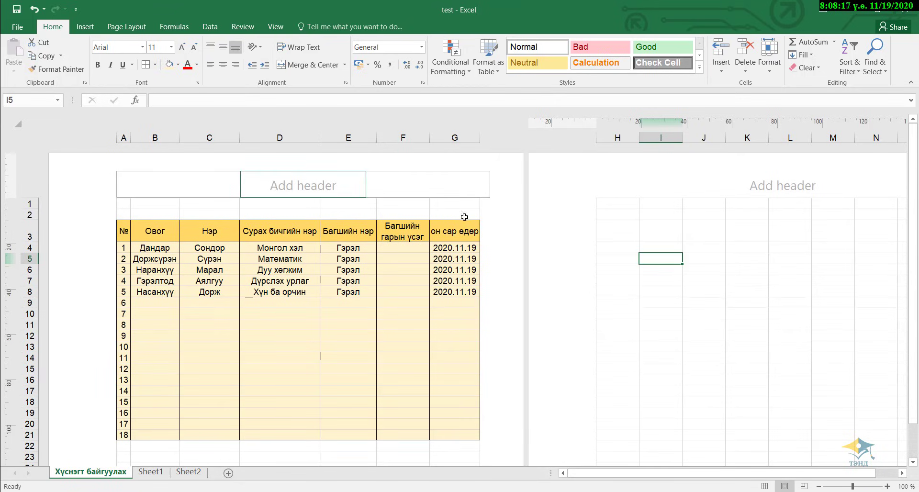
scroll(336, 371, "down", 8)
scroll(337, 372, "up", 3)
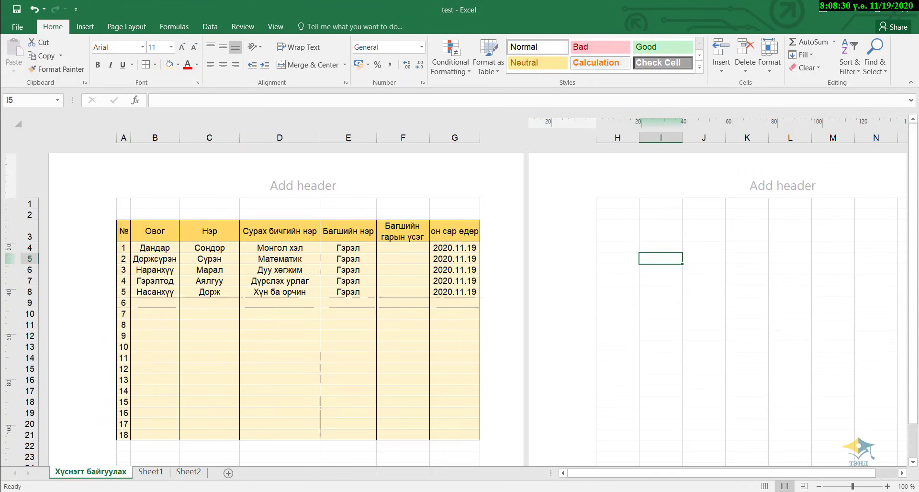